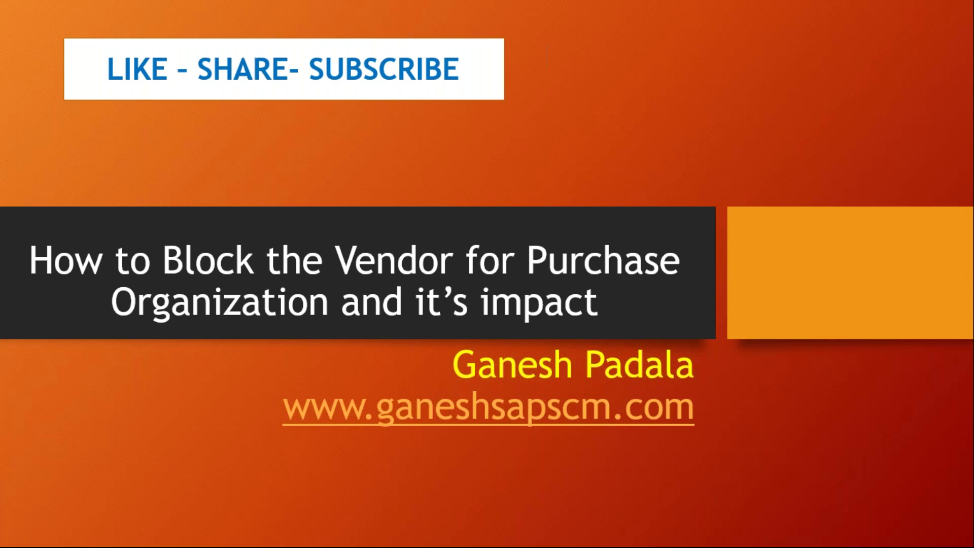
Leave the slideshow, switch to the SAP Block/Unblock Vendor session and open the purchasing details of vendor GKV1 for purchasing organization GPOR.
key(Escape)
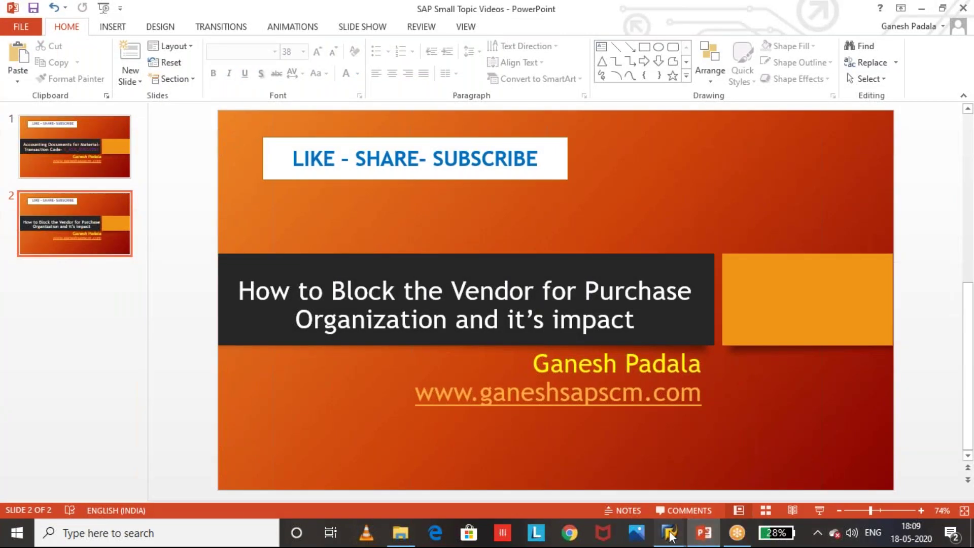
mouse_move(669, 535)
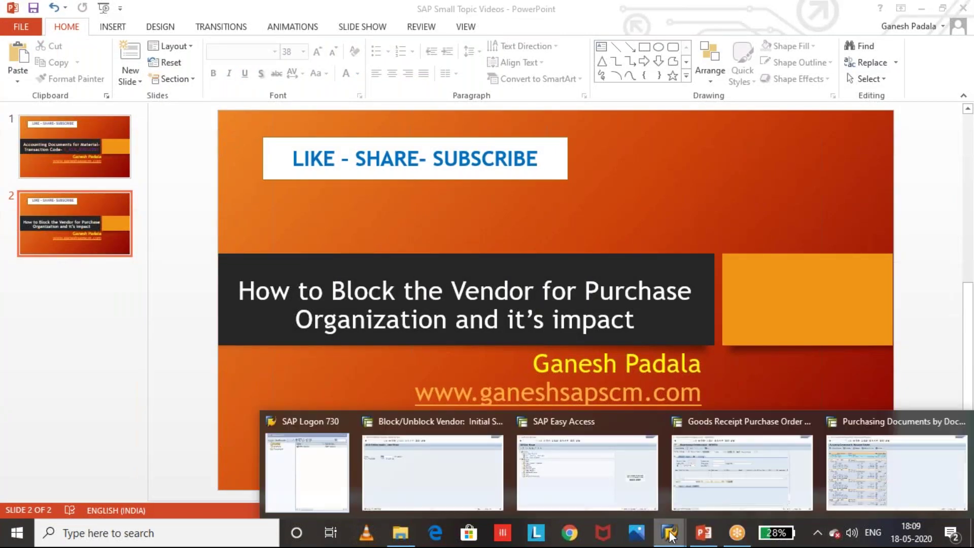
click(492, 463)
click(162, 144)
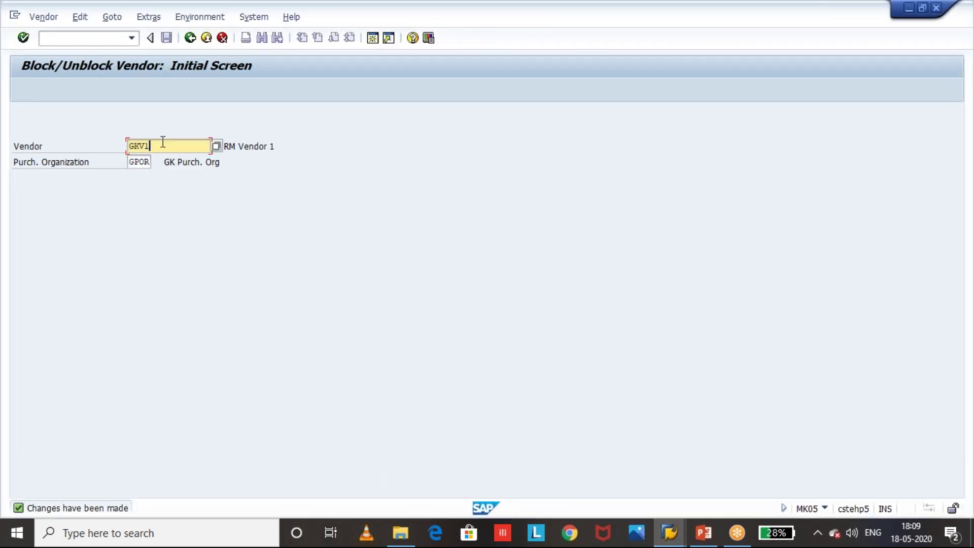
key(Tab)
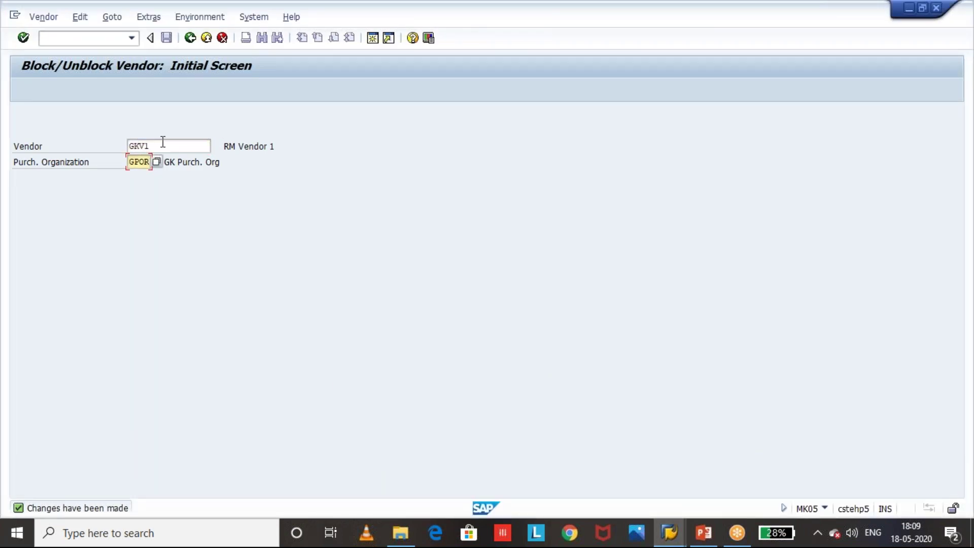
key(Return)
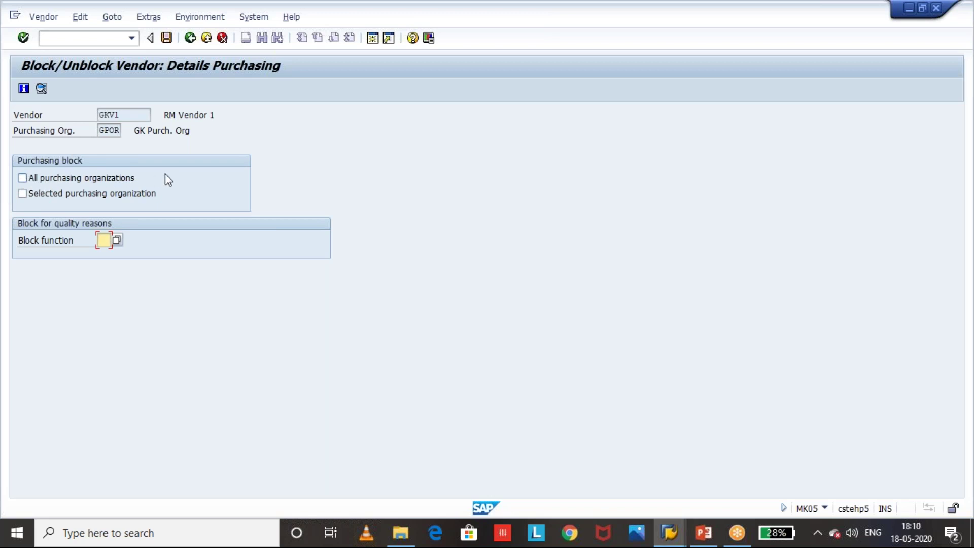
Set the purchasing block for the selected purchasing organization only and read the help on the Block function field.
click(22, 194)
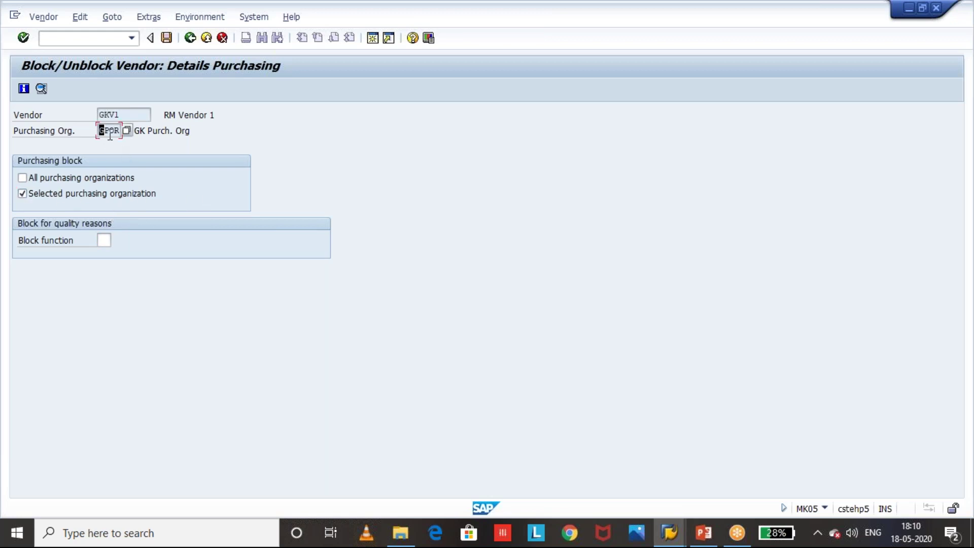
key(ctrl+s)
click(108, 242)
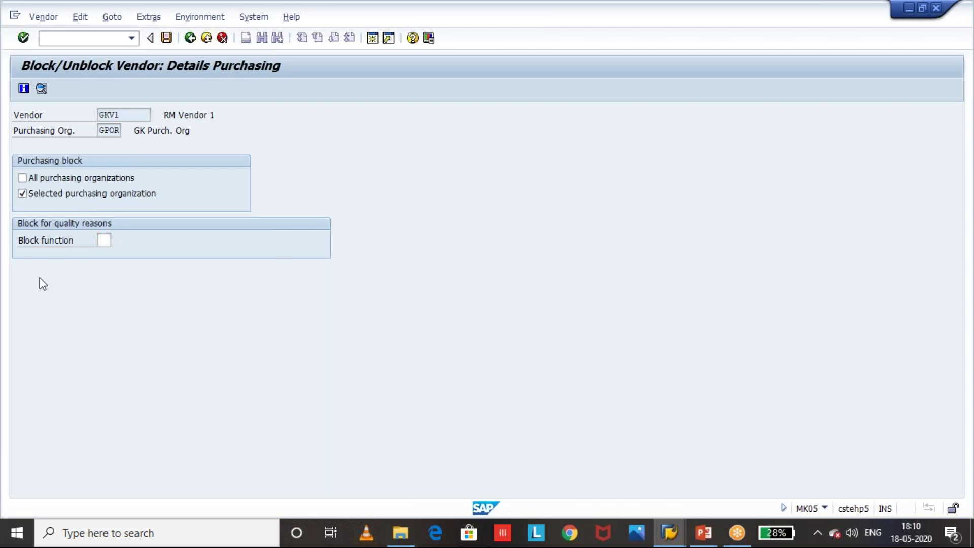
key(F1)
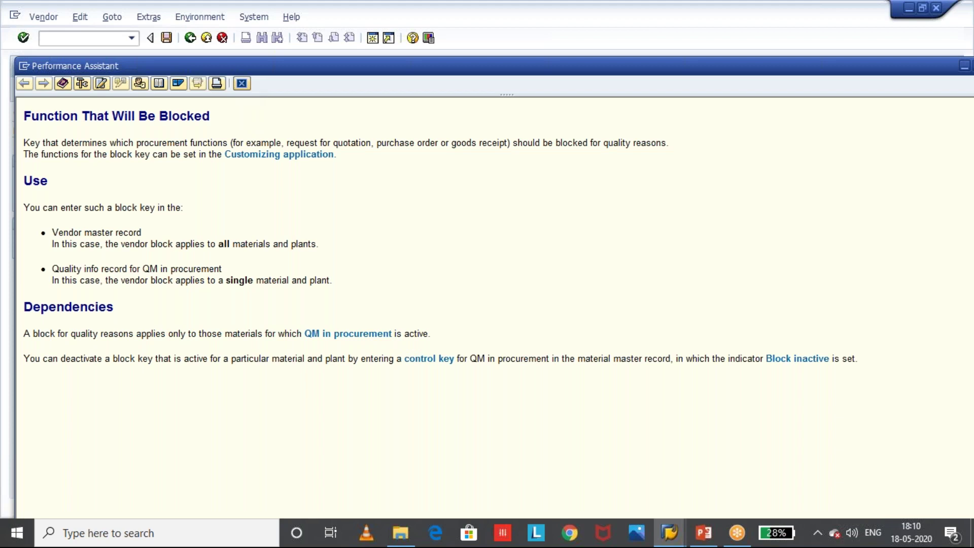
click(241, 83)
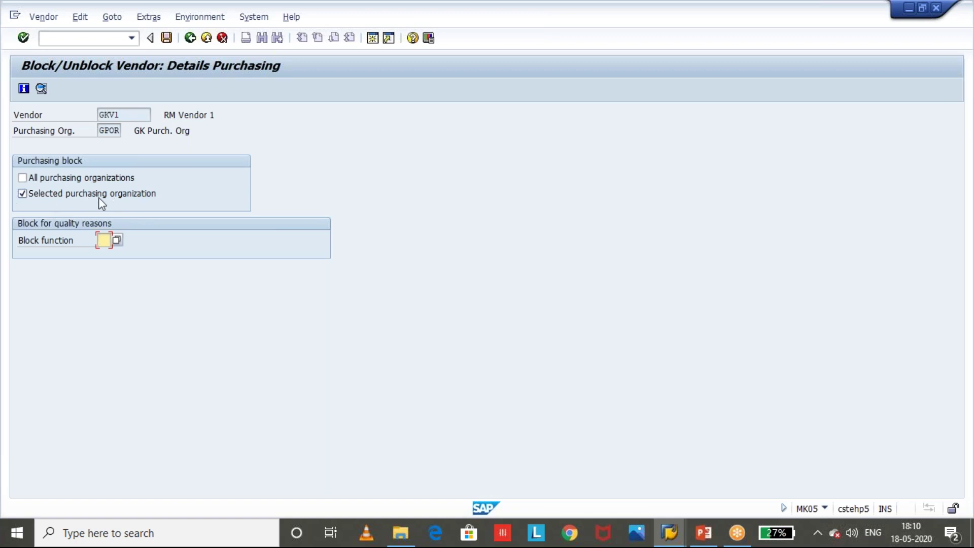
Save the vendor block and acknowledge the information message.
click(167, 39)
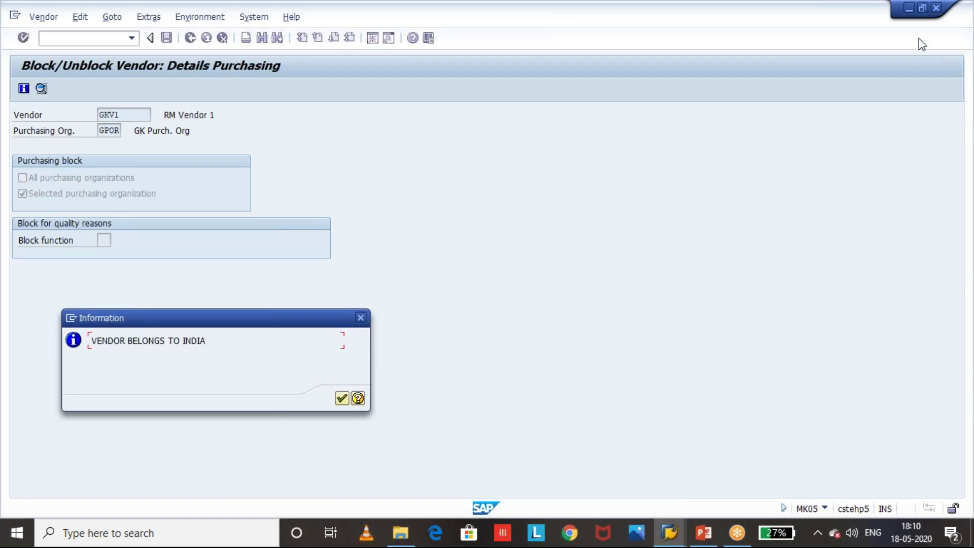
click(341, 398)
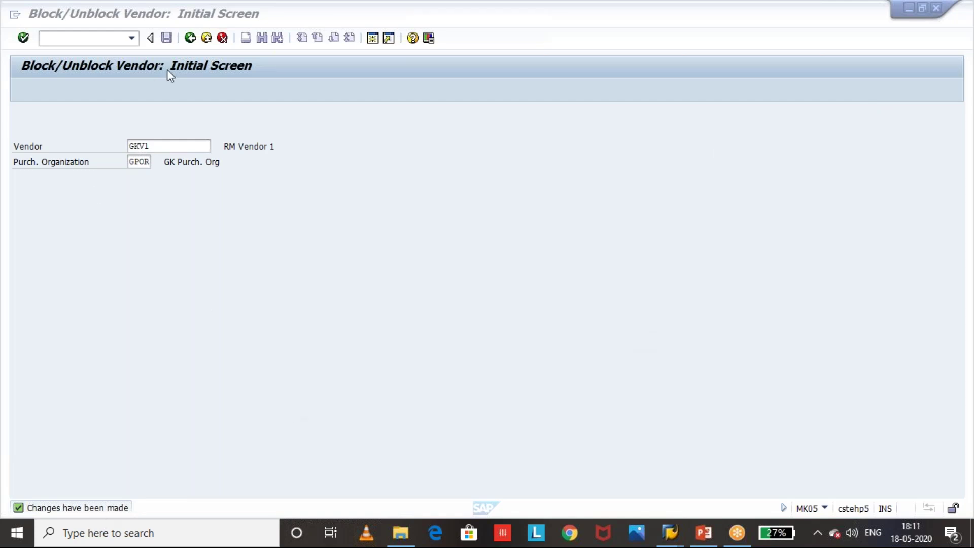
click(157, 146)
Go to the purchase order creation transaction ME21N.
click(67, 39)
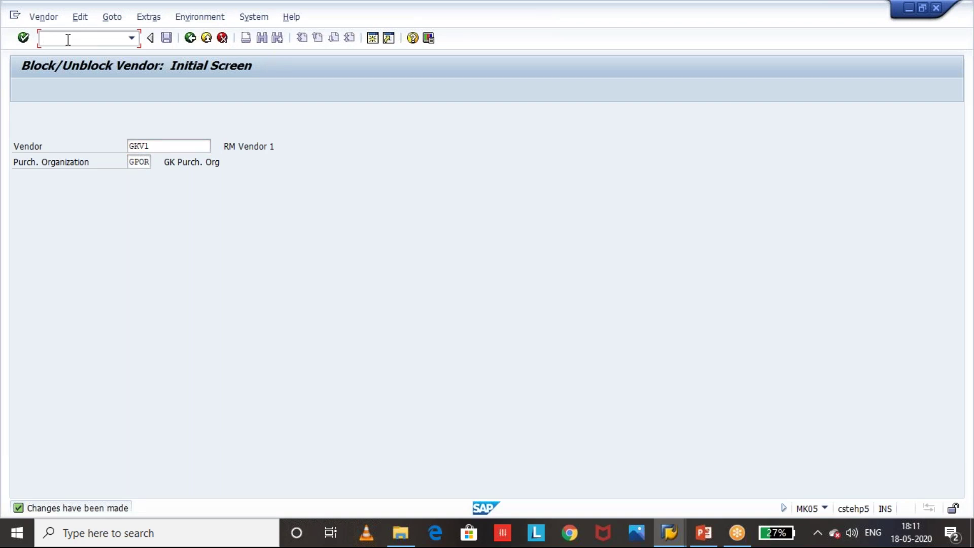
text(/nme21n)
key(Return)
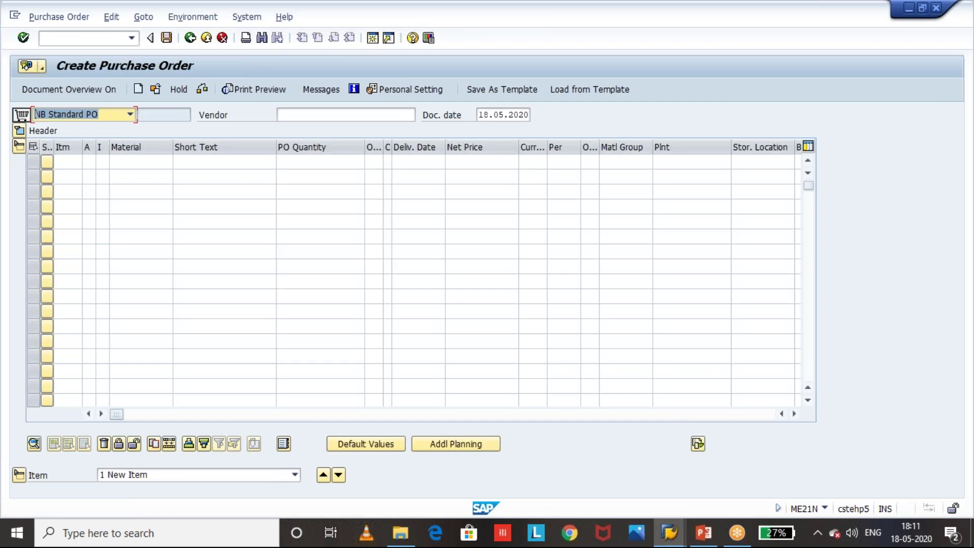
Set the new purchase order's document type to ZPO Standard ZPO.
click(130, 113)
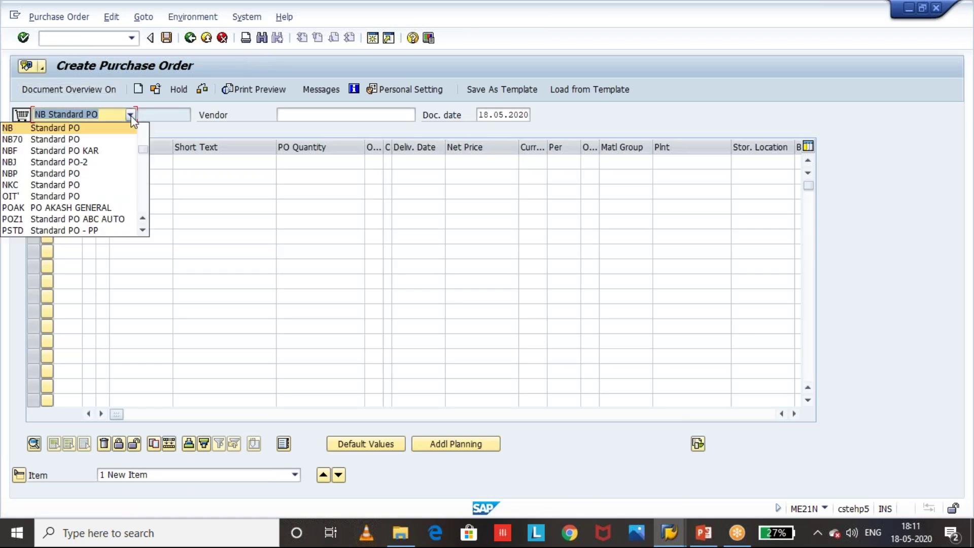
key(Down)
key(Down)
key(Down)
key(Down)
key(Down)
key(Down)
key(Down)
key(Down)
key(Down)
key(Down)
key(Down)
key(Down)
key(Down)
key(Down)
key(Down)
key(Down)
key(Down)
key(Down)
key(Down)
key(Down)
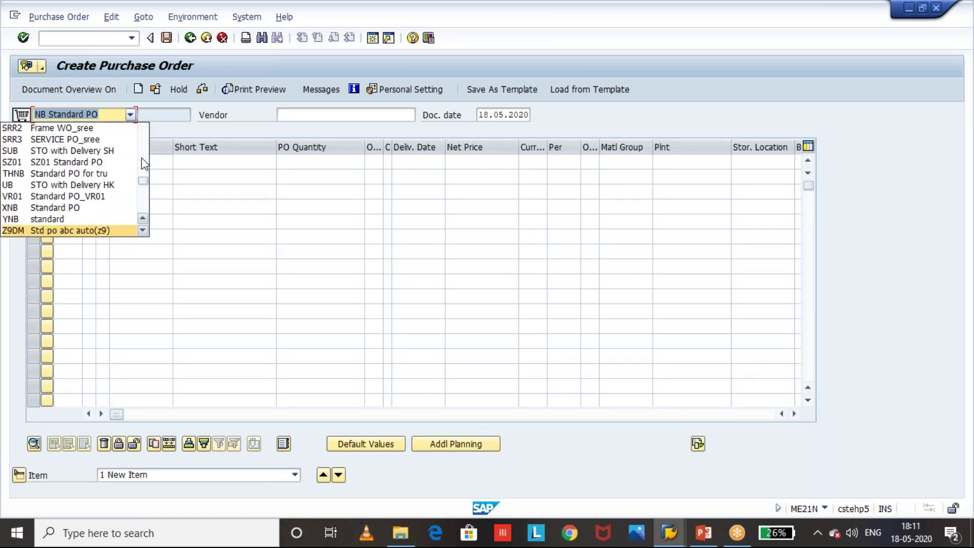
key(Down)
key(Down)
key(Down)
key(Down)
key(Down)
key(Down)
key(Down)
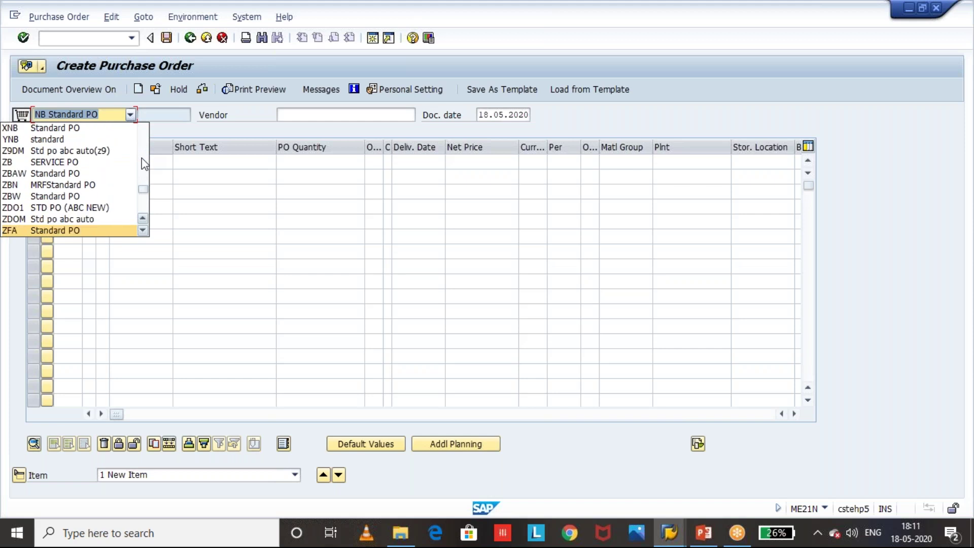
key(Down)
key(Down)
key(Down)
key(Down)
key(Down)
key(Down)
key(Down)
key(Down)
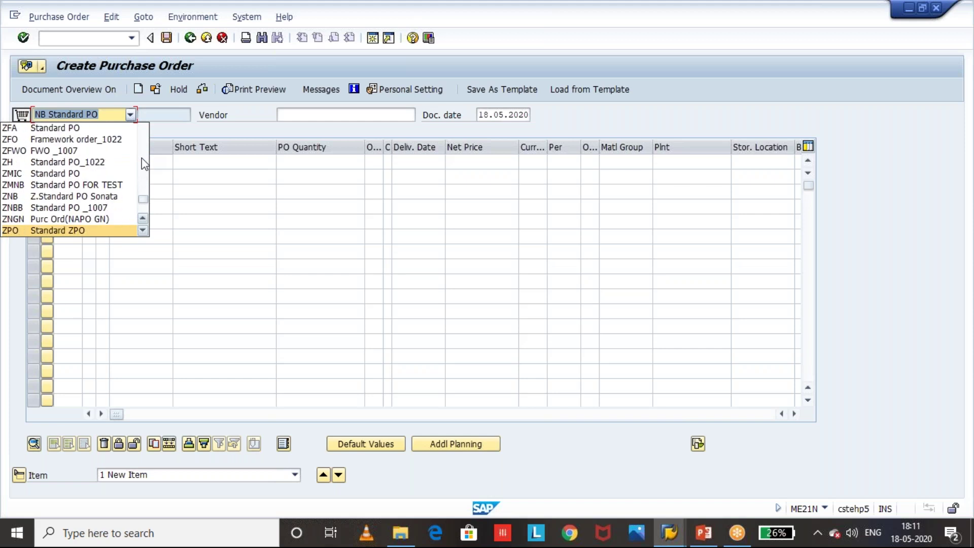
key(Return)
Enter GKV1 as the purchase order's vendor.
click(302, 115)
text(gk)
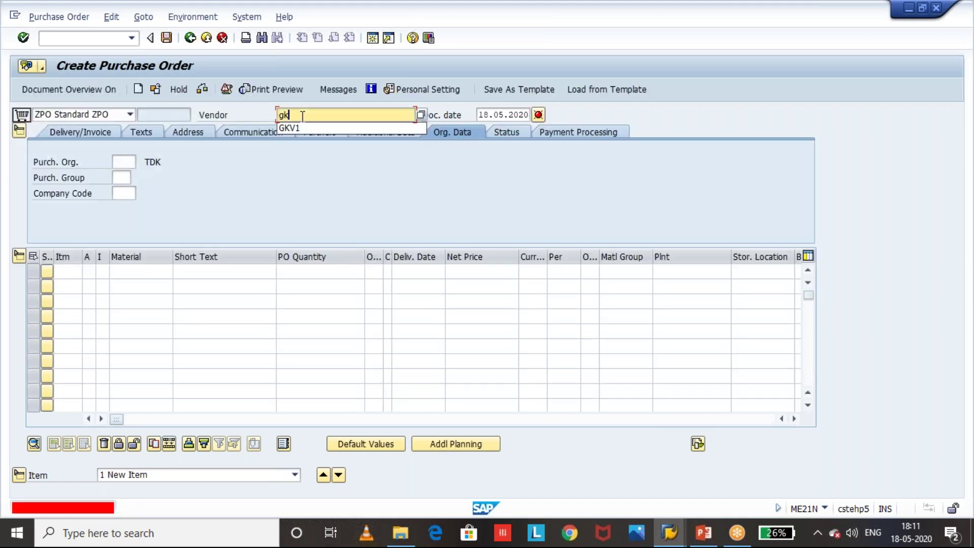
click(289, 128)
key(Return)
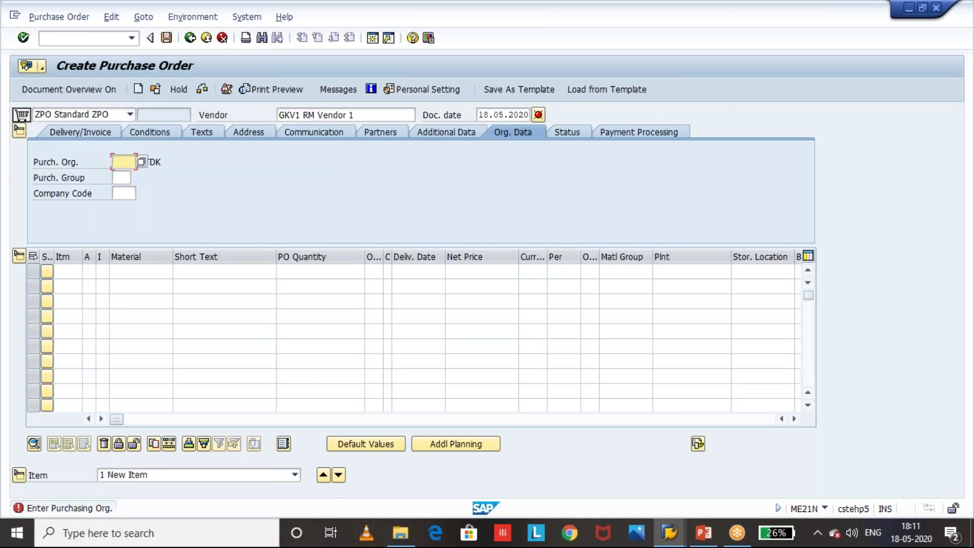
Fill in the organizational data with purchasing organization GPOR, purchasing group 001 and company code GKCC.
key(Down)
key(Return)
key(Tab)
key(Down)
key(Return)
key(Tab)
key(Down)
key(Return)
key(Return)
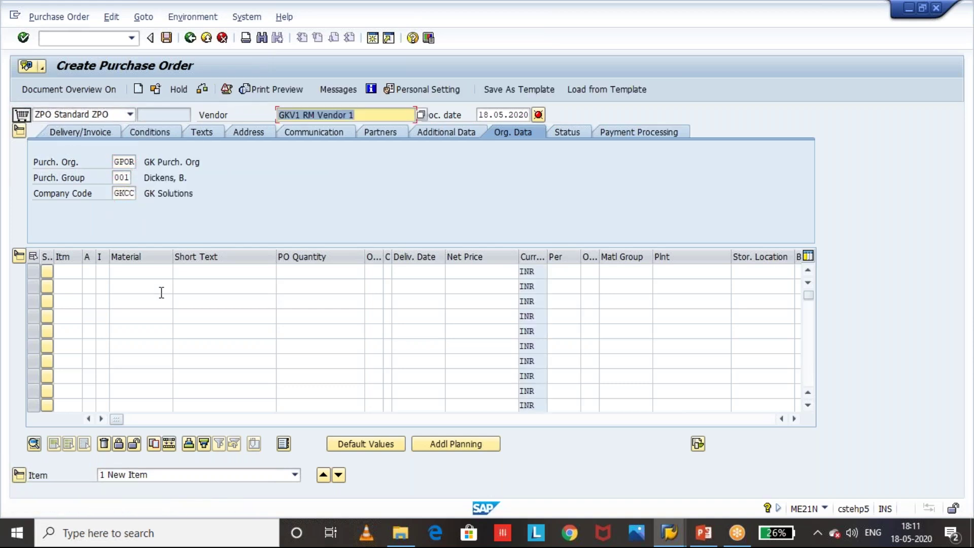
Check the vendor and purchasing organization entries and read the detailed explanation of the error message.
click(377, 115)
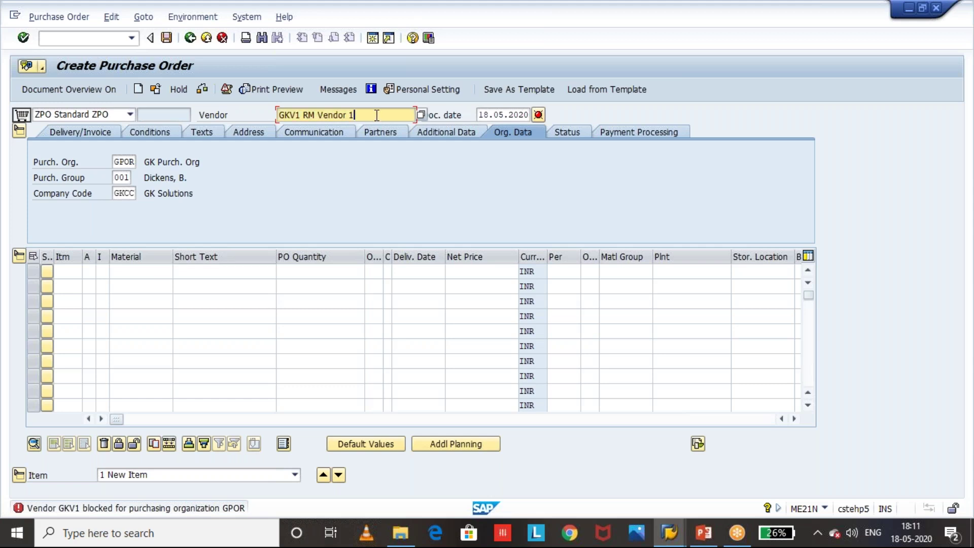
click(119, 161)
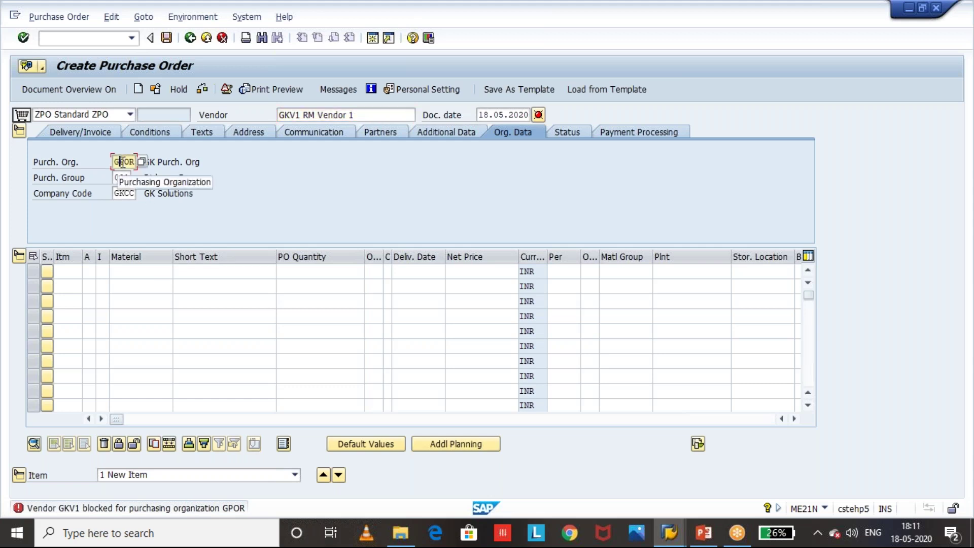
click(18, 509)
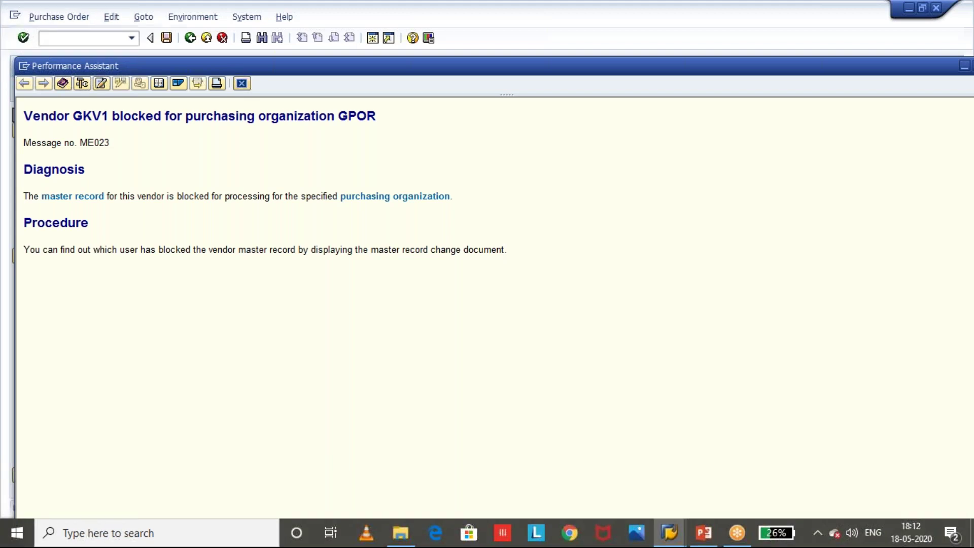
key(Escape)
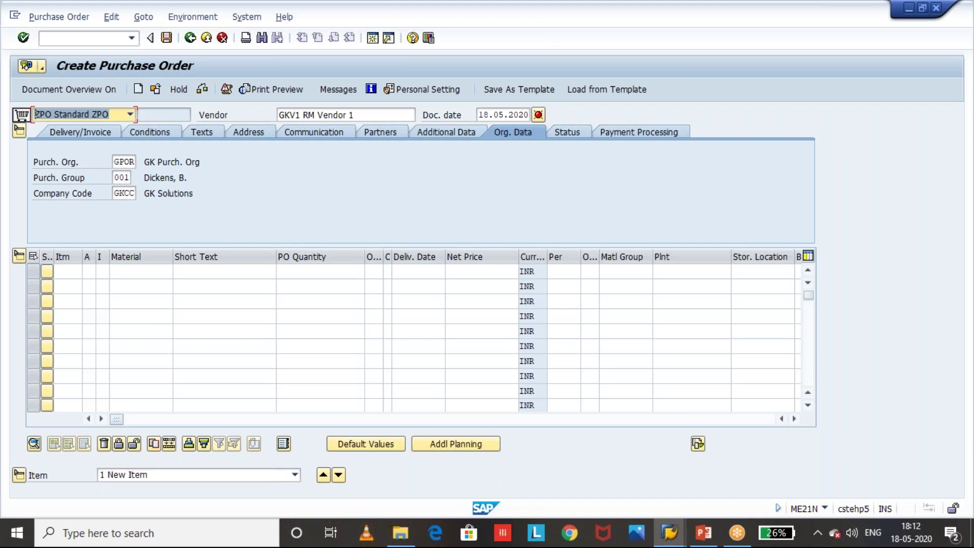
Leave the unsaved purchase order and go to the display transaction ME23N.
click(79, 39)
text(/nm)
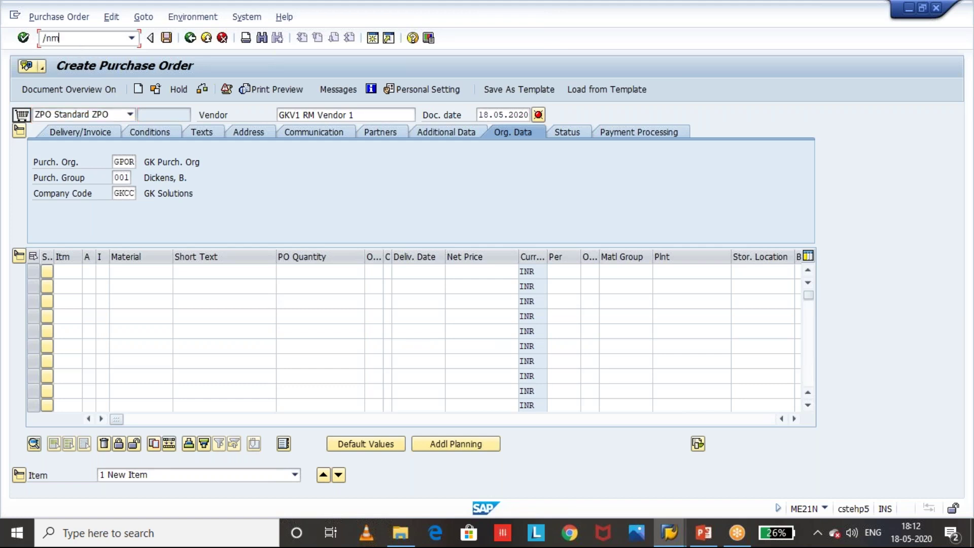
text(e23n)
key(Return)
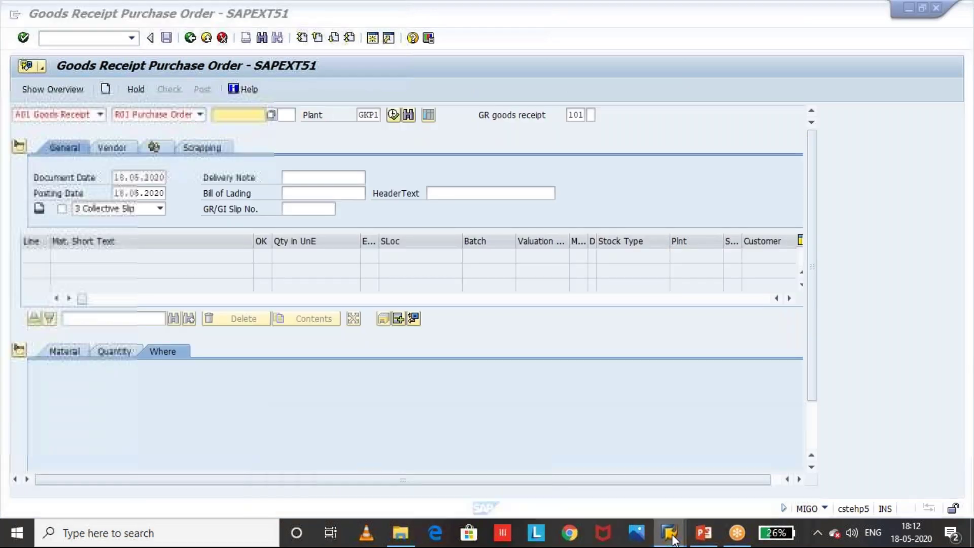
Switch to the Purchasing Documents by Document Number session, return to its selection screen and check the purchasing organization and plant criteria.
mouse_move(669, 533)
click(905, 447)
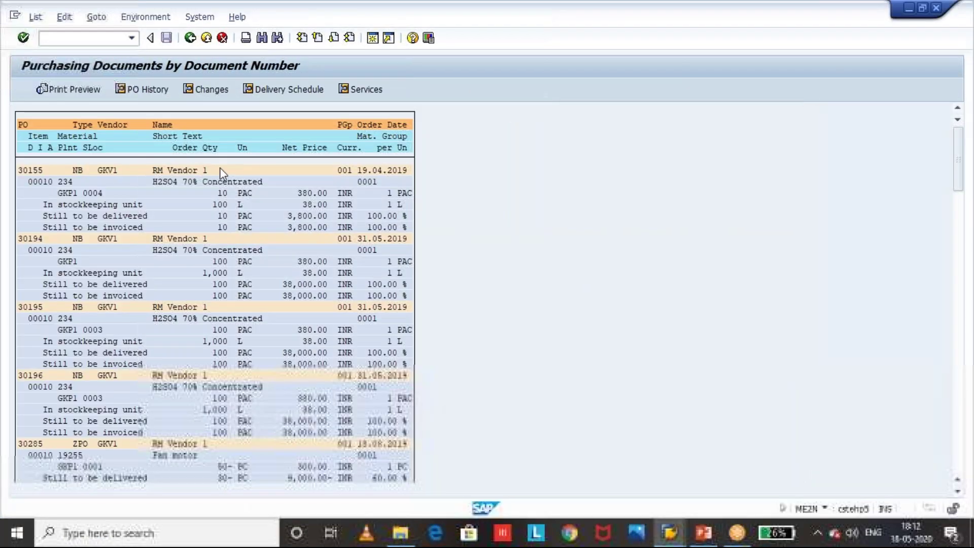
click(191, 38)
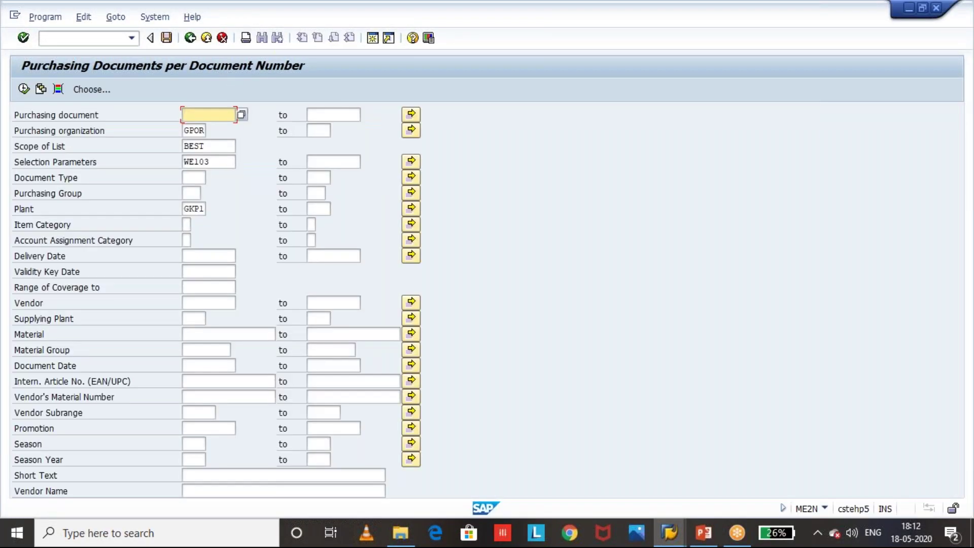
click(206, 131)
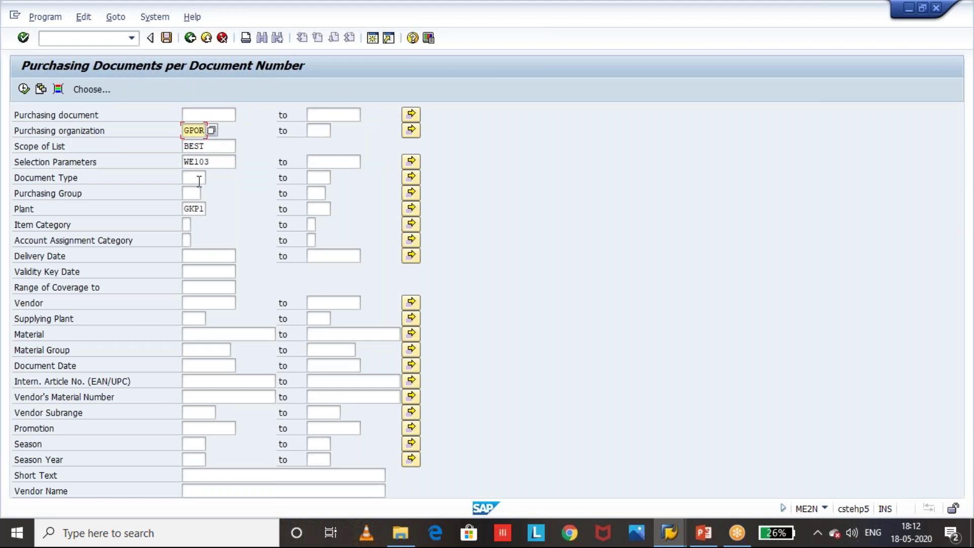
click(195, 209)
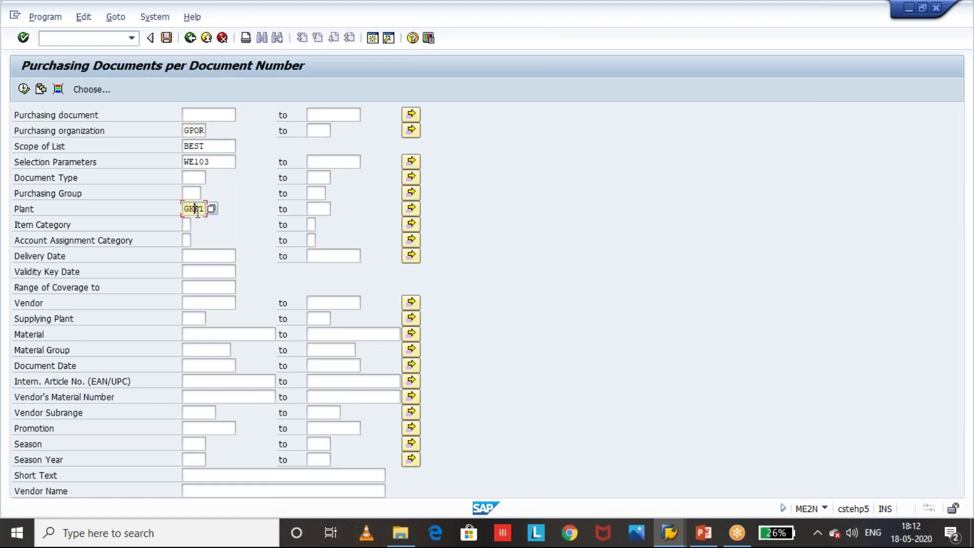
Restrict the purchasing document selection to vendor GKV1.
click(197, 304)
text(g)
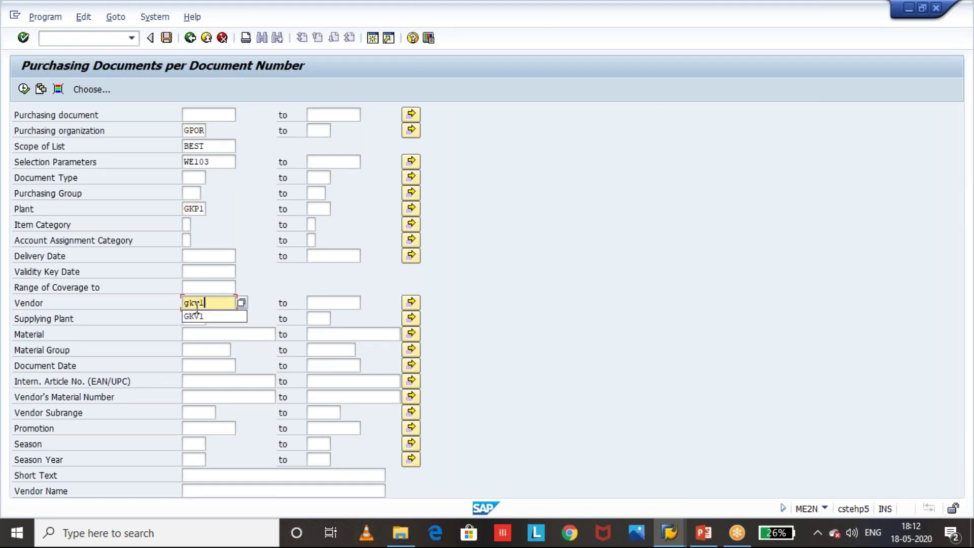
text(kv1)
key(Return)
Set the document date range from 01012019 to 01052020.
key(Down)
key(Down)
key(Down)
key(Down)
text(01)
key(Down)
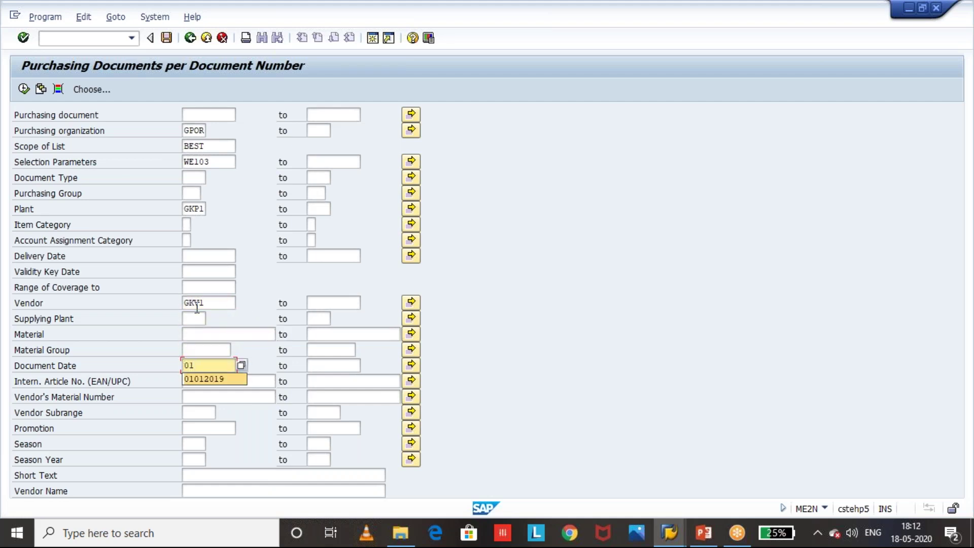
key(Tab)
key(Down)
key(Return)
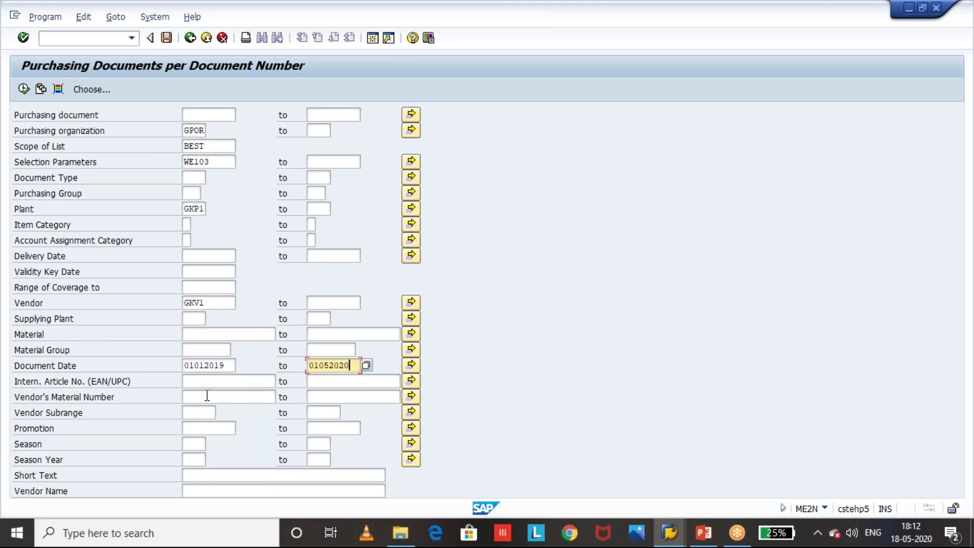
Confirm WE103 as the selection parameter and run the purchasing document list for the vendor.
click(222, 162)
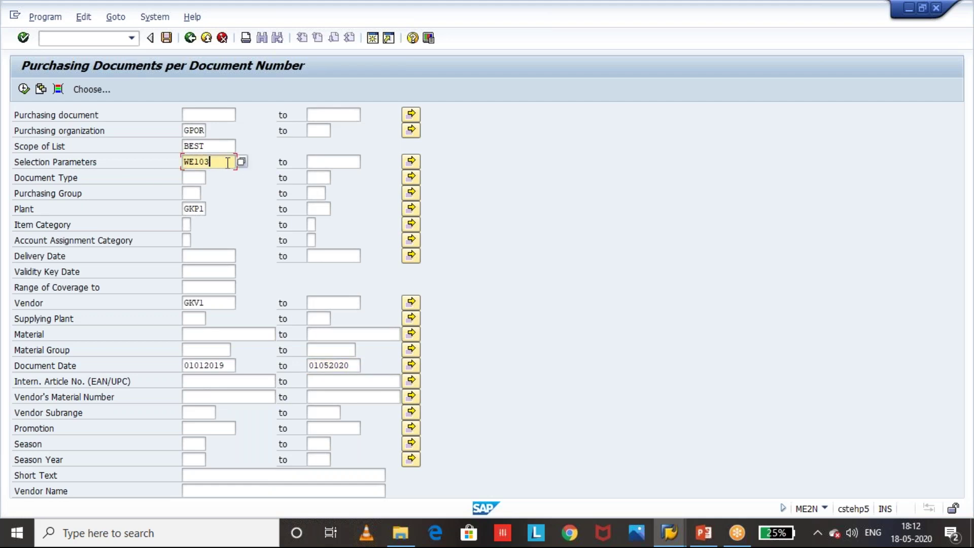
click(242, 162)
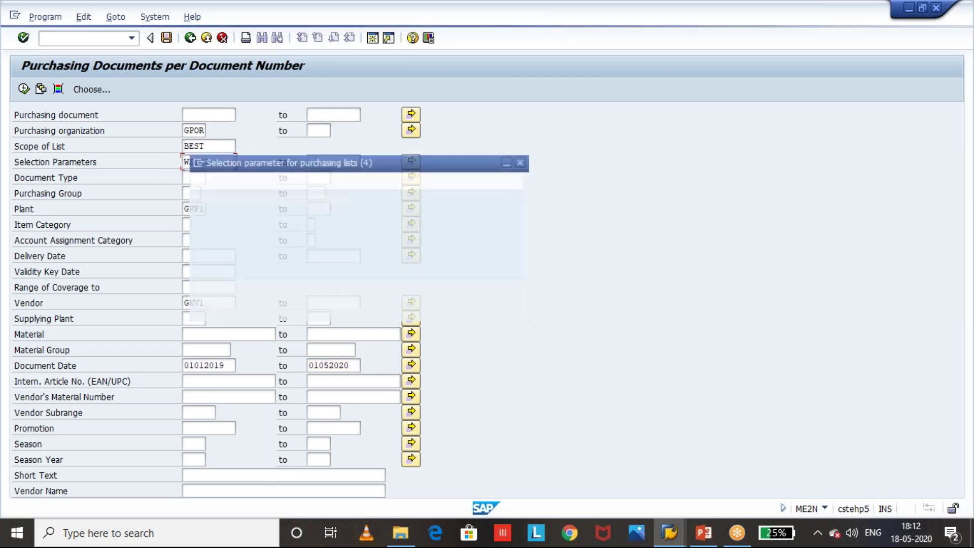
click(296, 445)
double_click(297, 446)
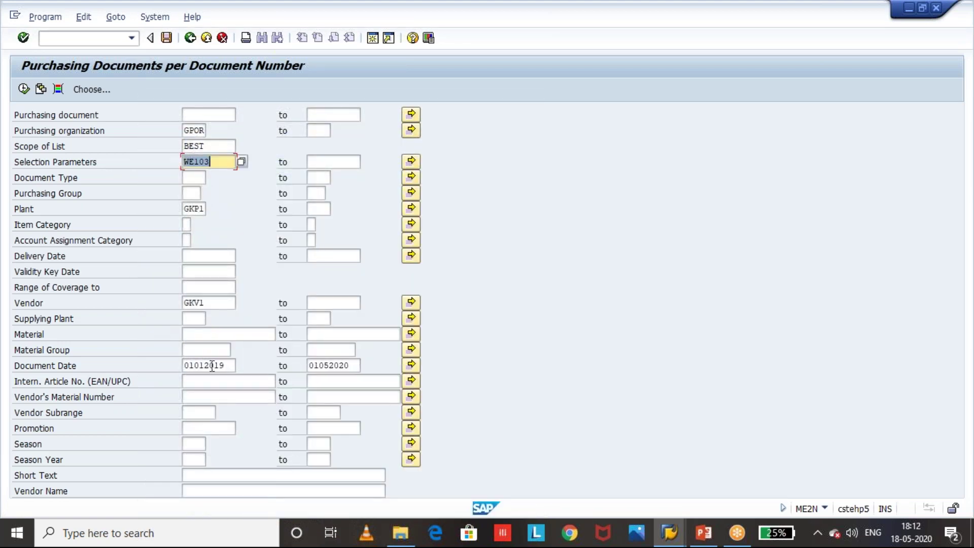
click(24, 89)
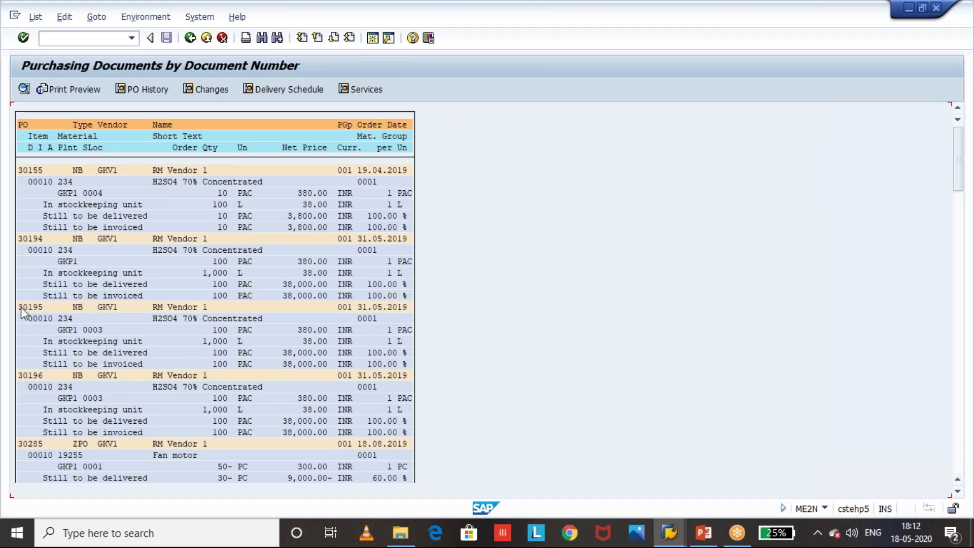
Copy the number of the third listed purchase order and load that order into a goods receipt in MIGO.
drag(19, 305, 40, 310)
click(57, 308)
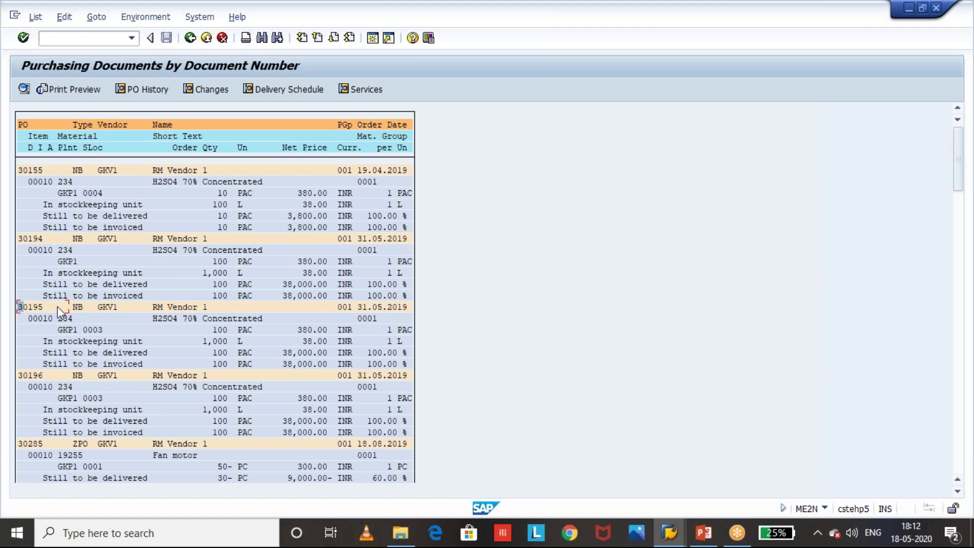
double_click(57, 307)
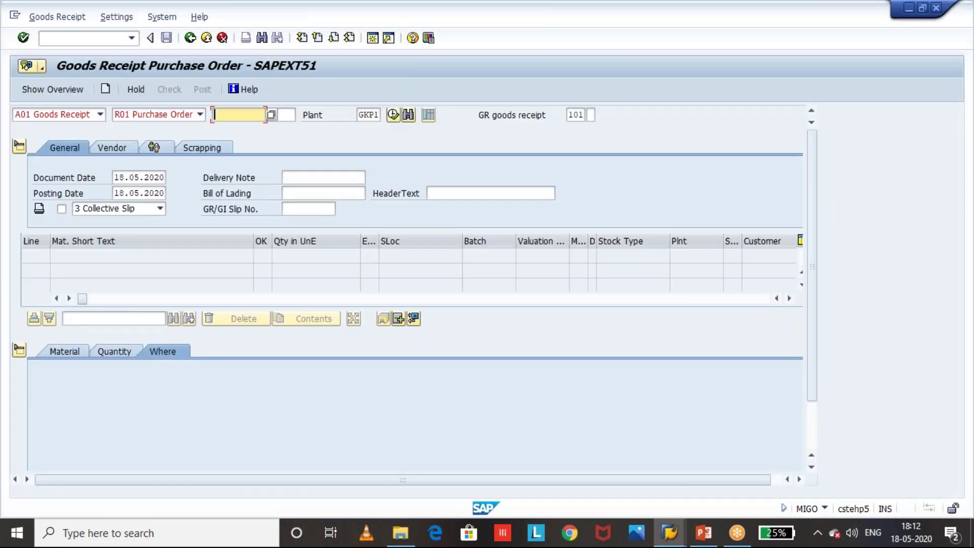
key(Return)
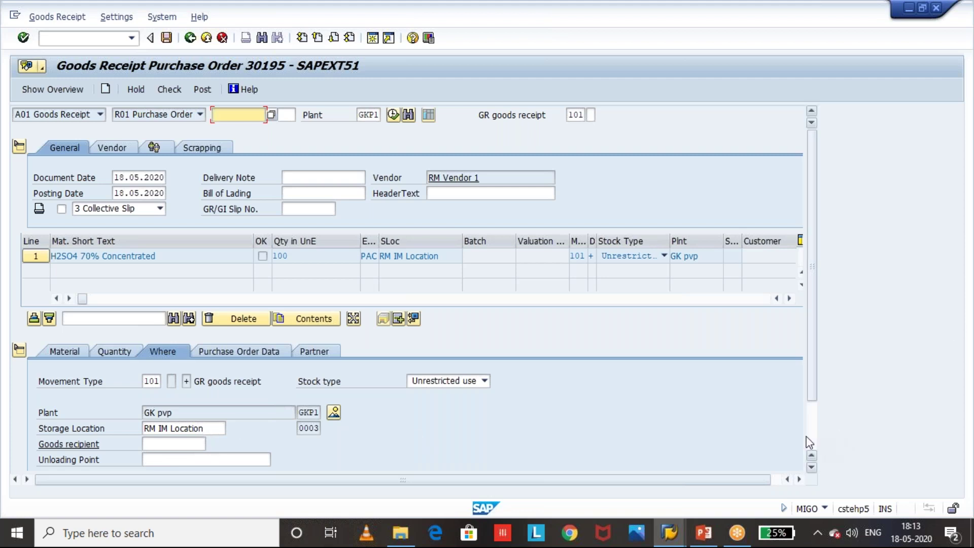
Mark the H2SO4 70% Concentrated item as OK, then check and post the goods receipt.
scroll(806, 437, down, 3)
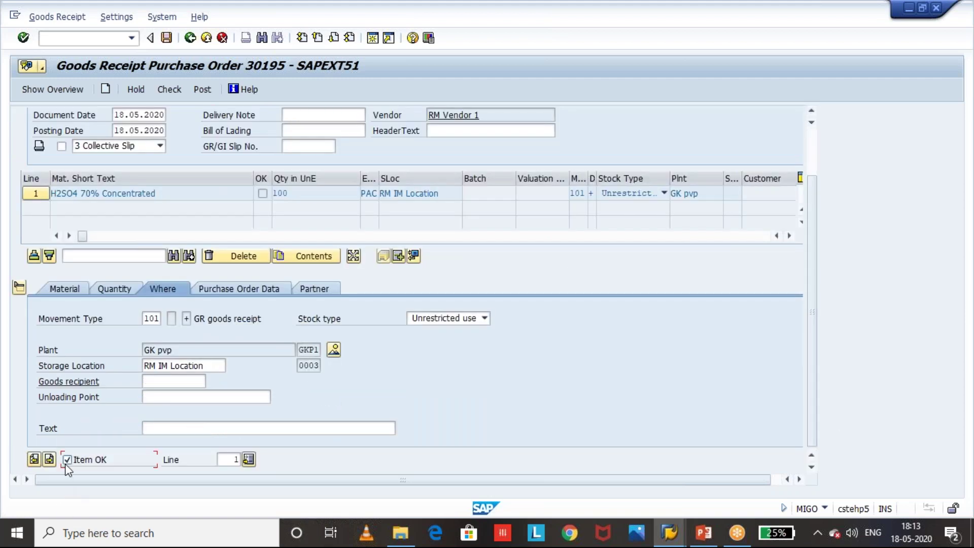
click(165, 87)
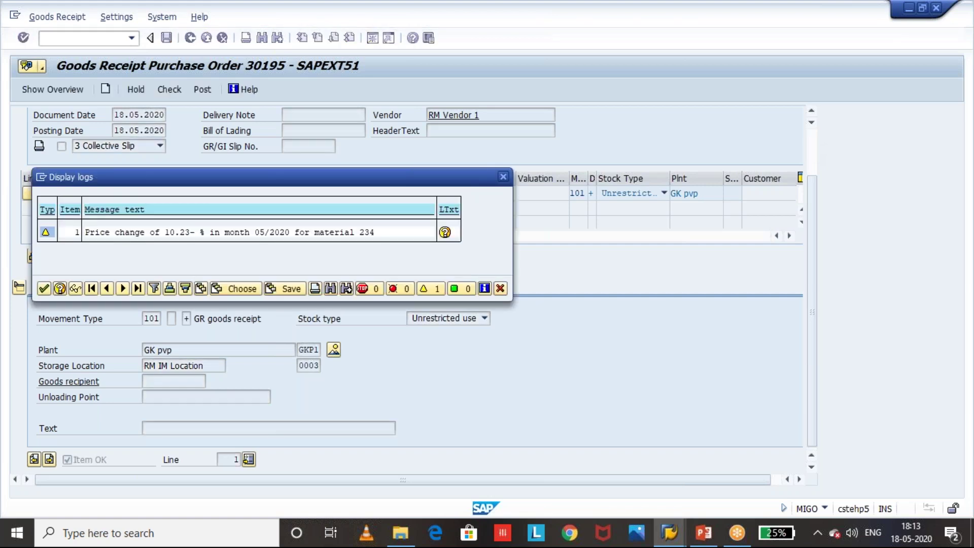
key(Return)
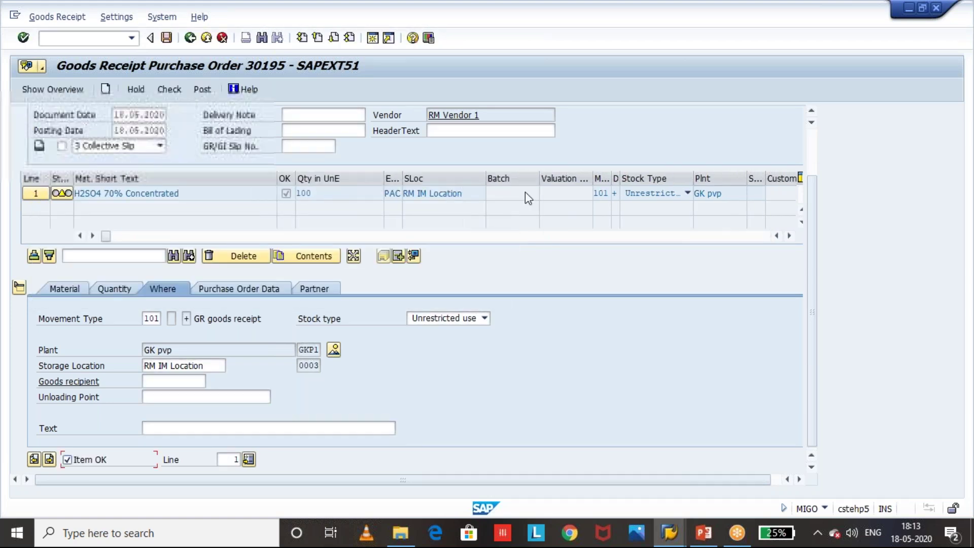
click(203, 89)
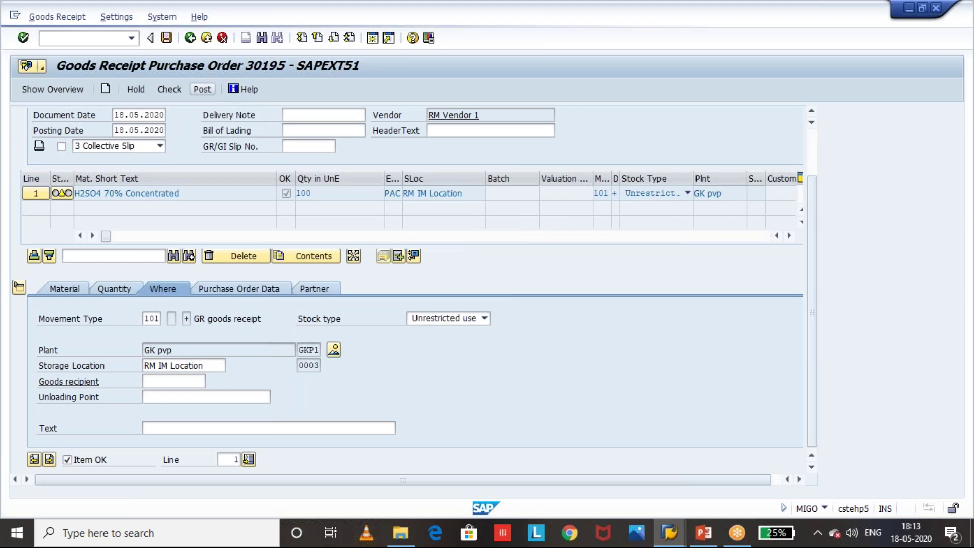
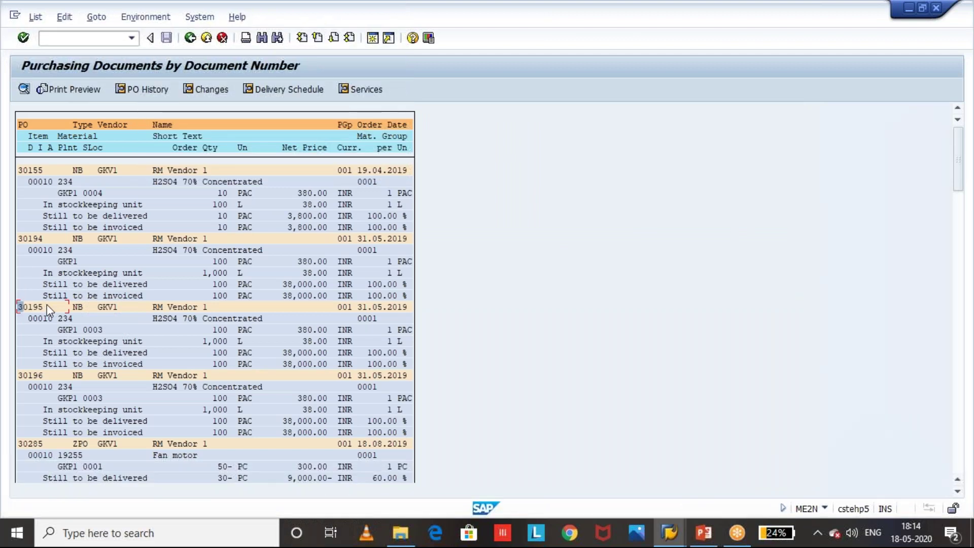
Switch to the SAP Easy Access session and start the incoming invoice transaction MIRO.
key(alt+Tab)
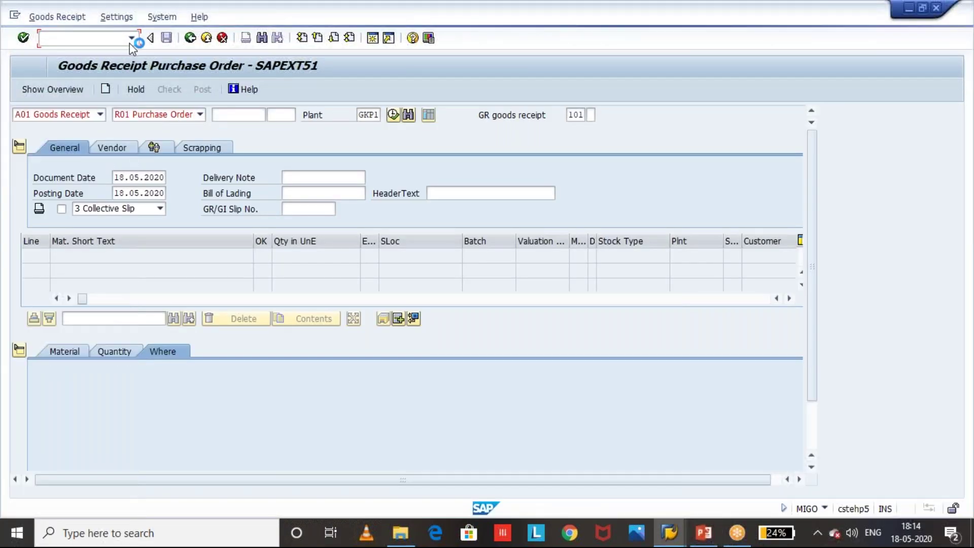
key(alt+Tab)
key(Escape)
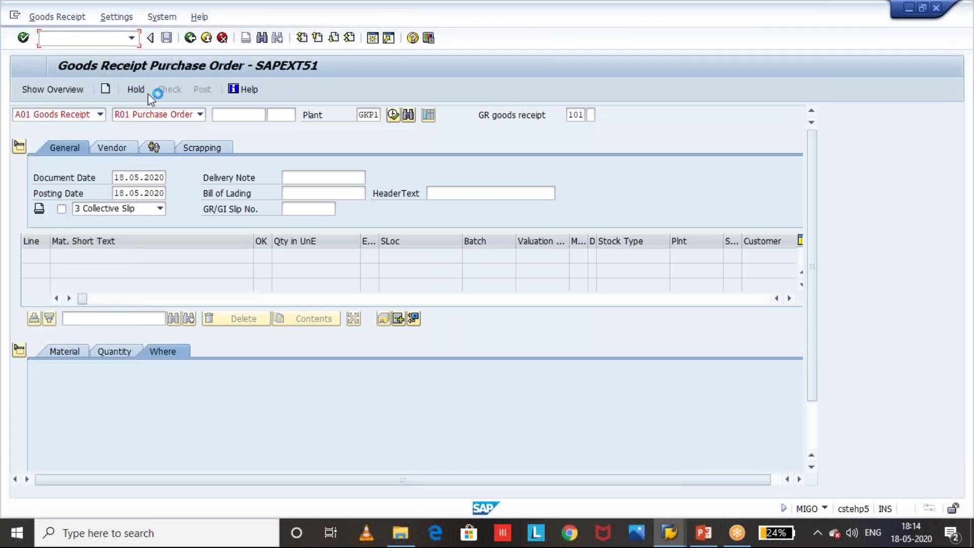
mouse_move(675, 530)
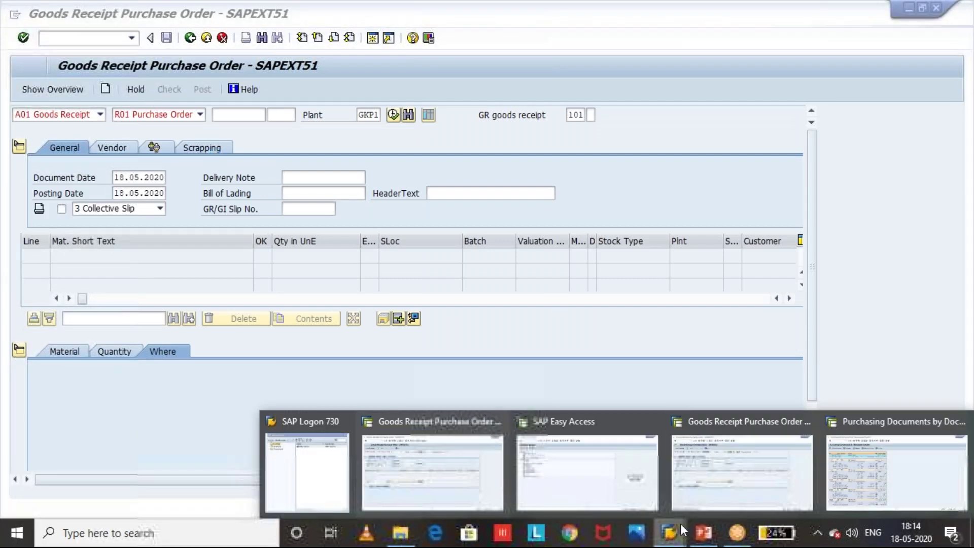
text(430000245)
key(Return)
click(609, 482)
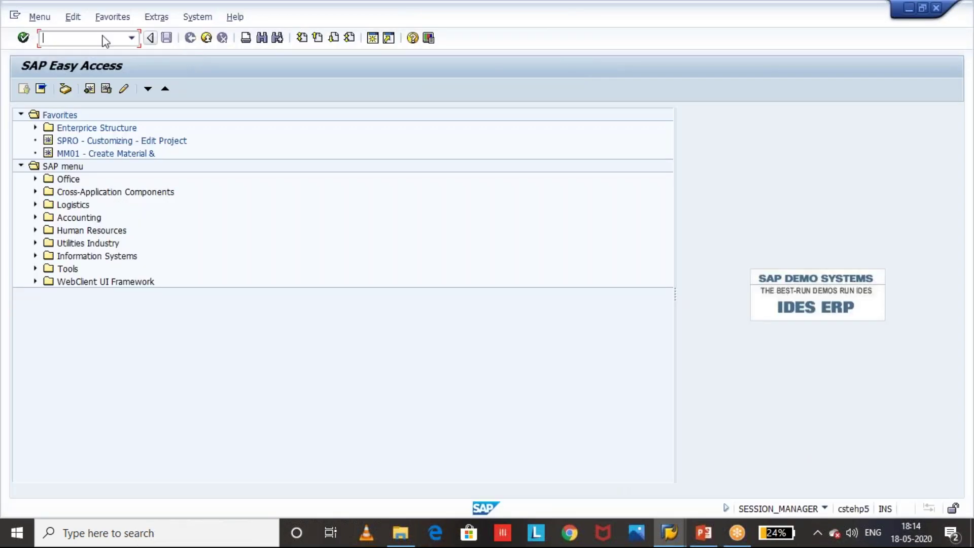
text(miro)
key(Return)
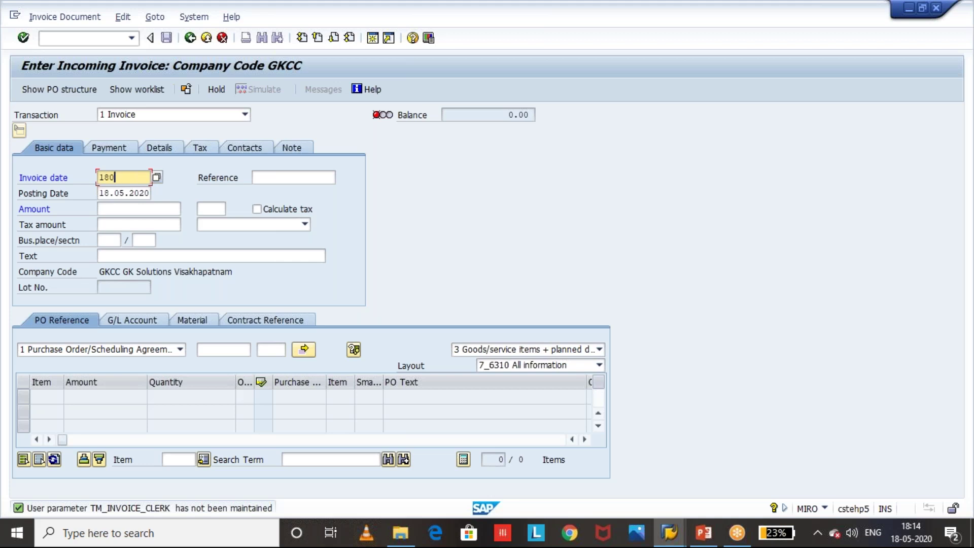
Set the invoice date to 18.05.2020 and enter the received purchase order's number as both invoice reference and PO reference.
key(Tab)
text(30195)
click(223, 349)
text(30195)
key(Return)
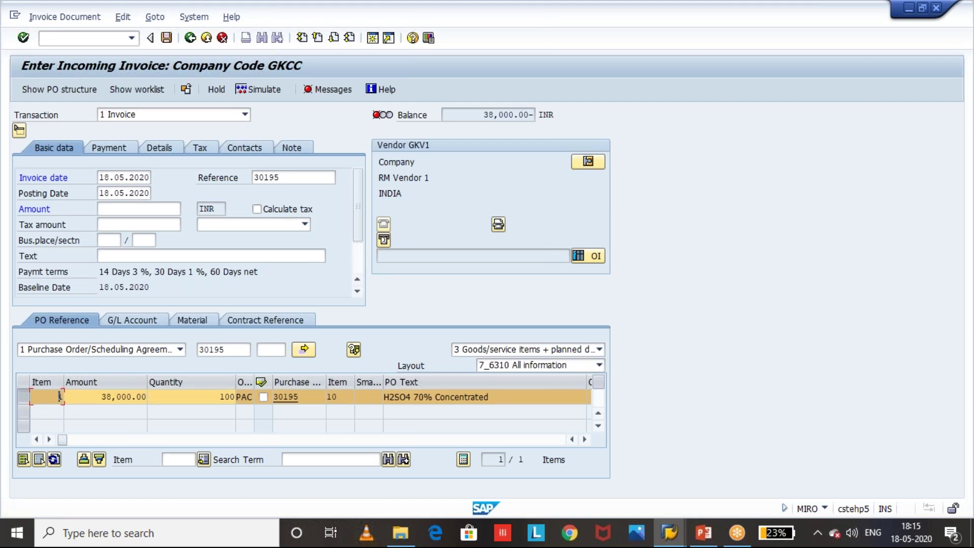
Turn on automatic tax calculation and assign tax code V0 (IN:CENTRAL GST + STATE GST) to the invoice item.
click(257, 209)
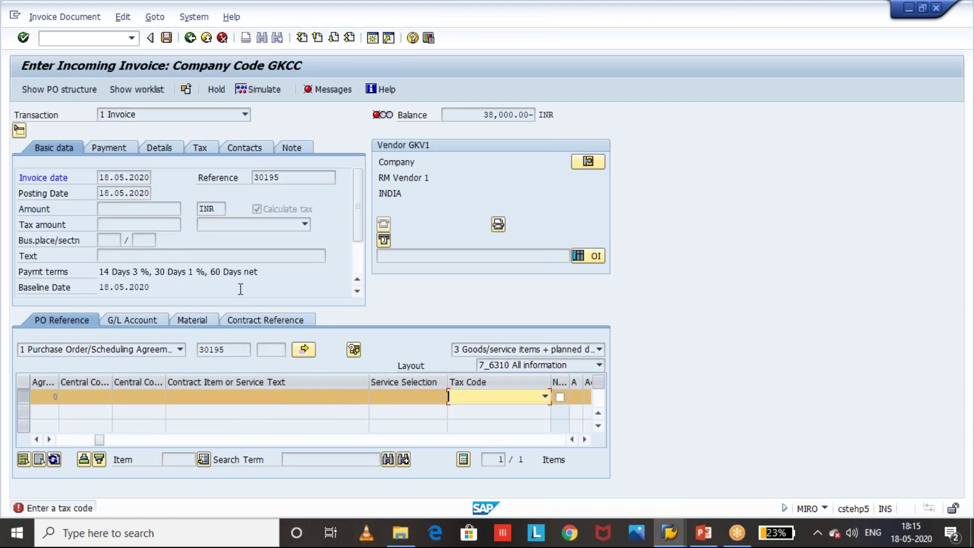
click(545, 396)
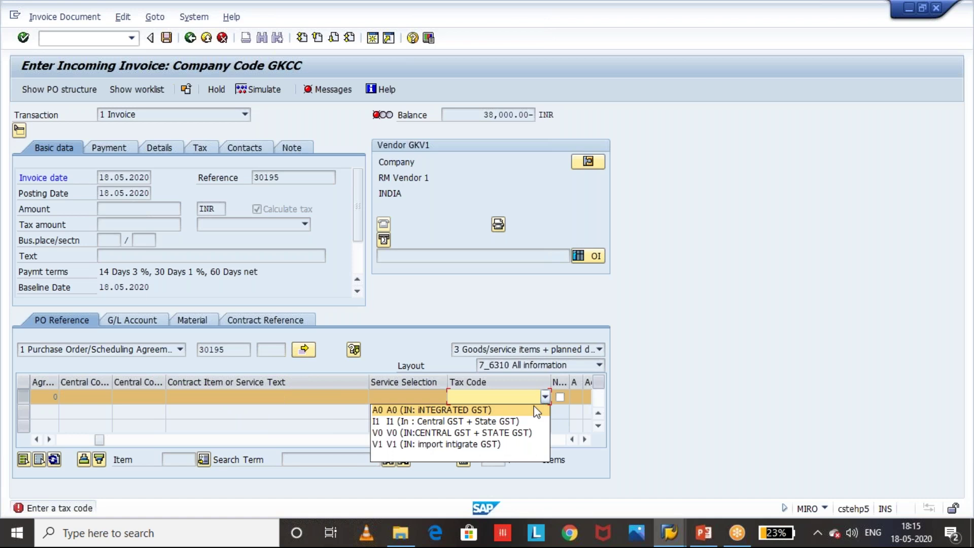
click(523, 432)
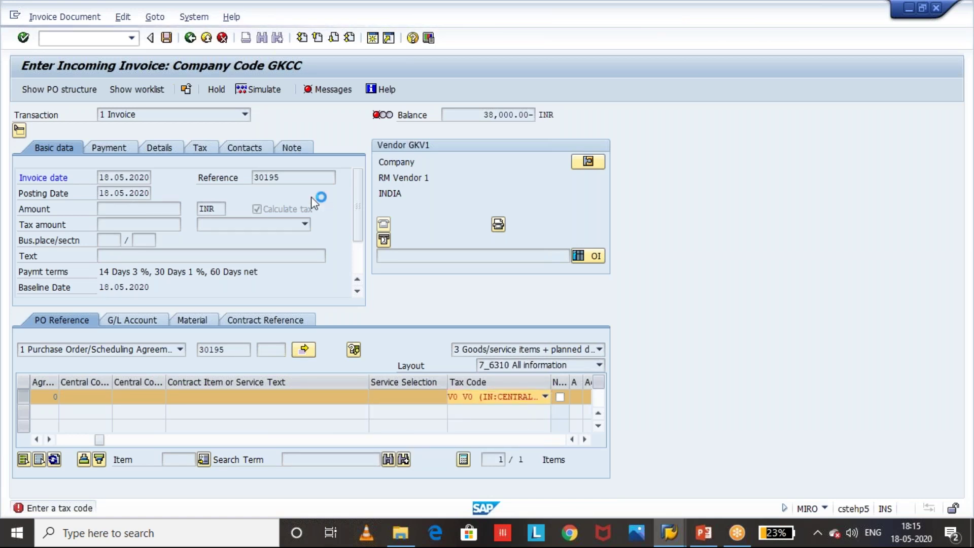
Set the invoice amount to 44,840 INR and post the invoice from its simulation.
click(124, 209)
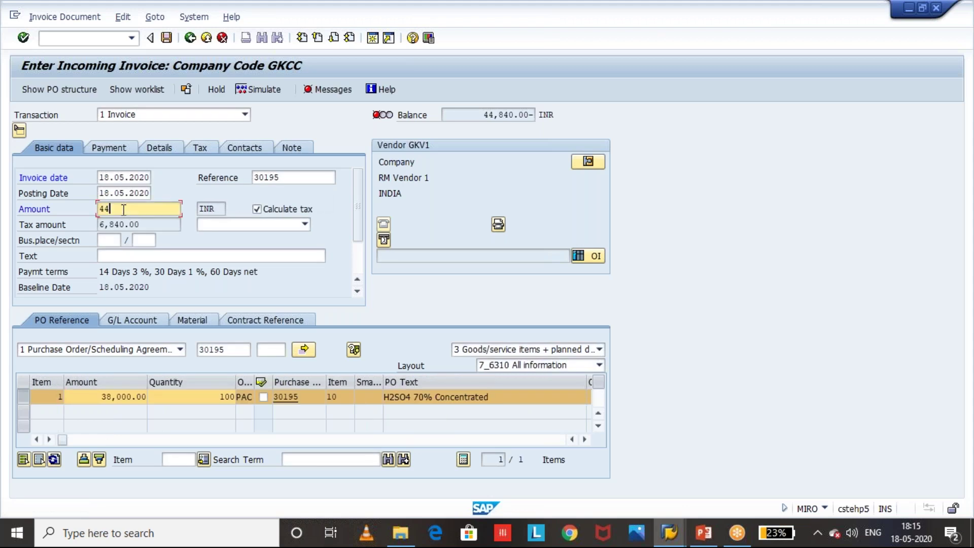
text(44,840)
key(Return)
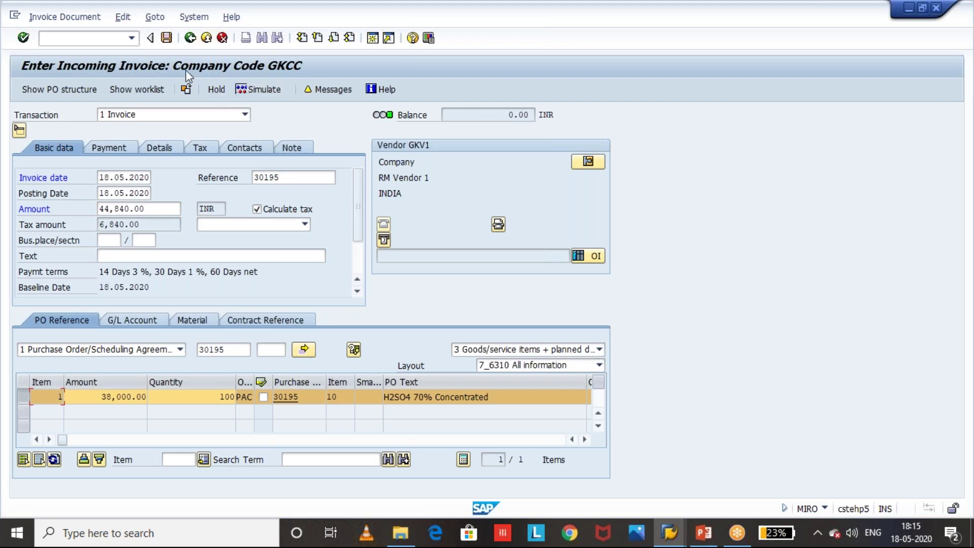
click(252, 90)
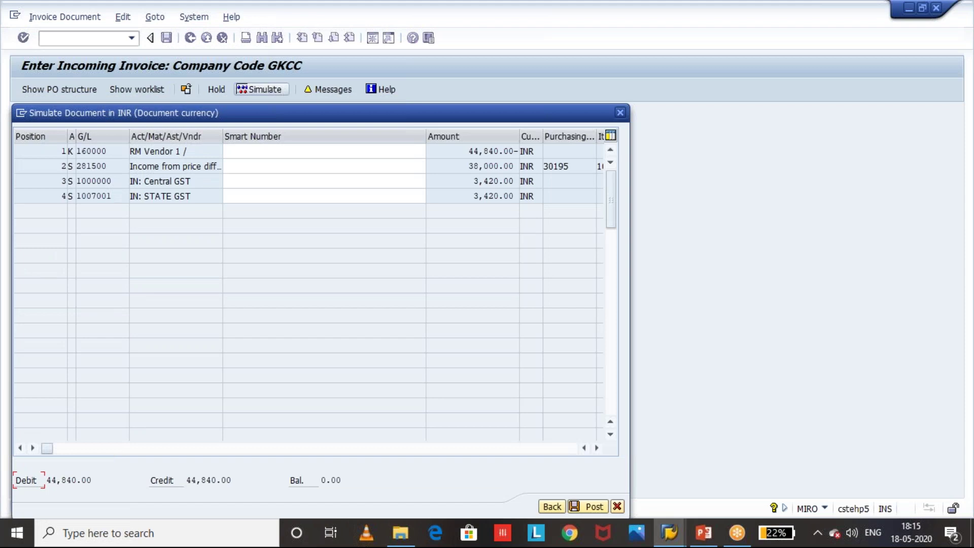
click(574, 505)
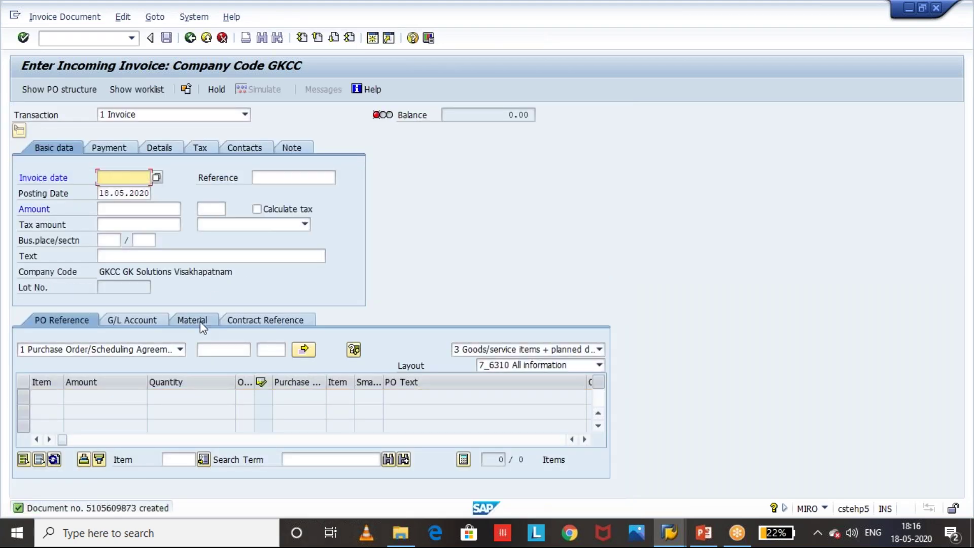
Switch to PowerPoint, add a slide after slide 2 and copy slide 2's title "How to Block the Vendor for Purchase Organization and it's impact" into it.
click(700, 535)
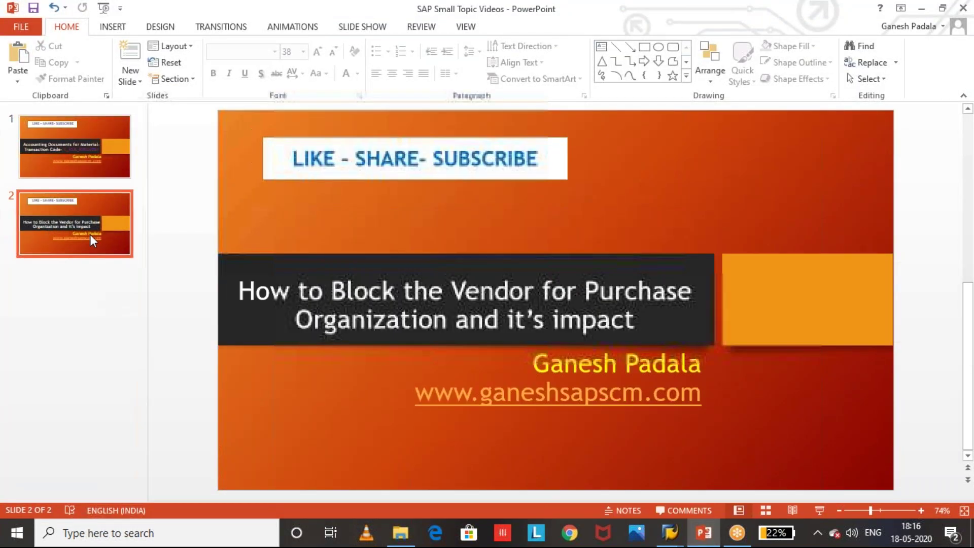
key(ctrl+m)
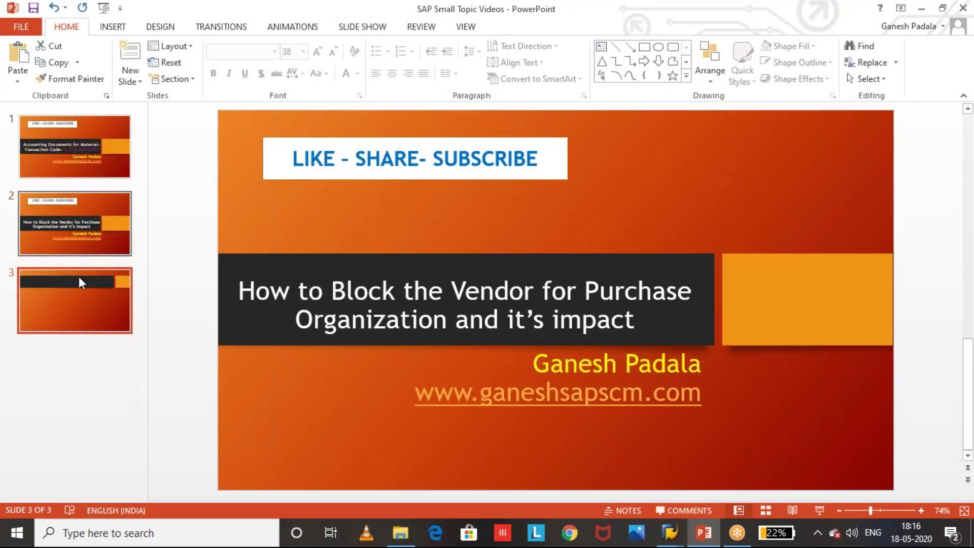
click(112, 192)
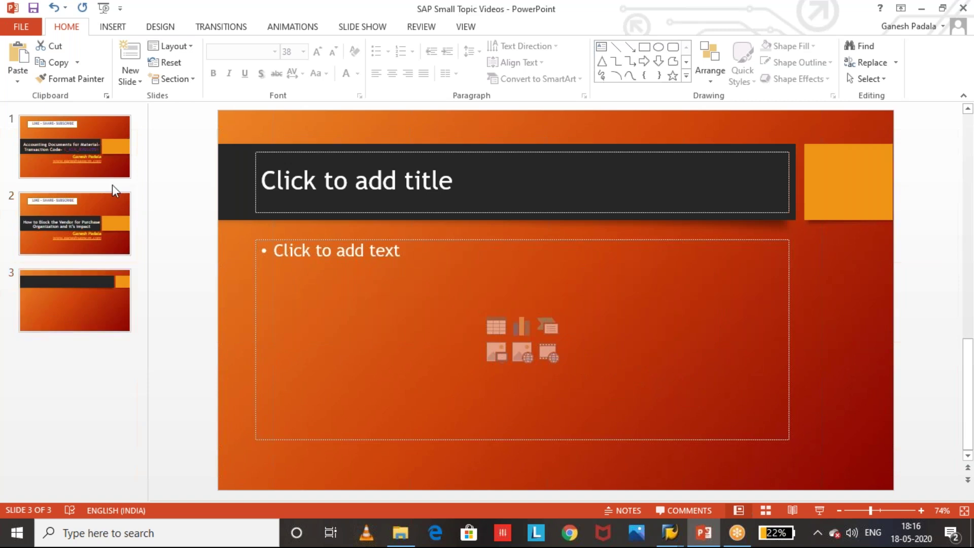
click(406, 314)
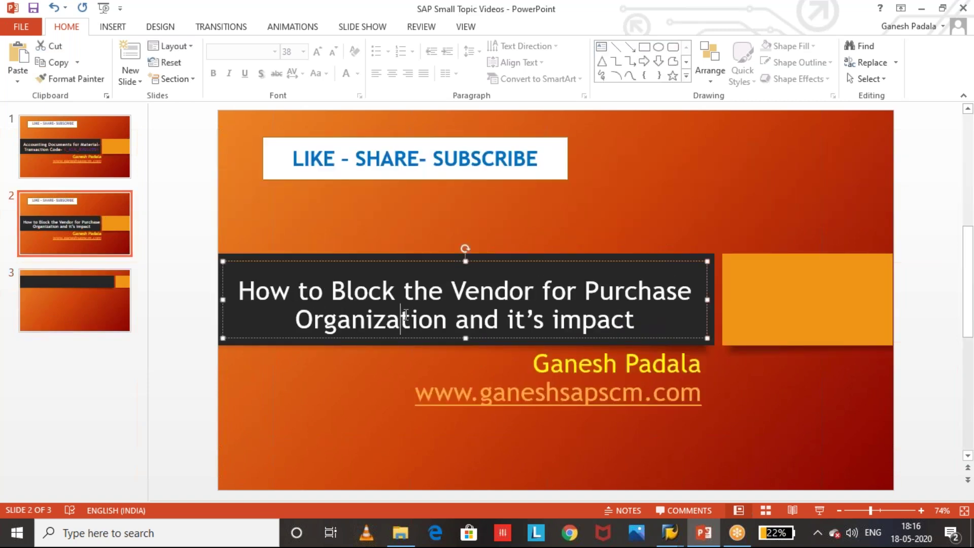
key(ctrl+a)
key(ctrl+c)
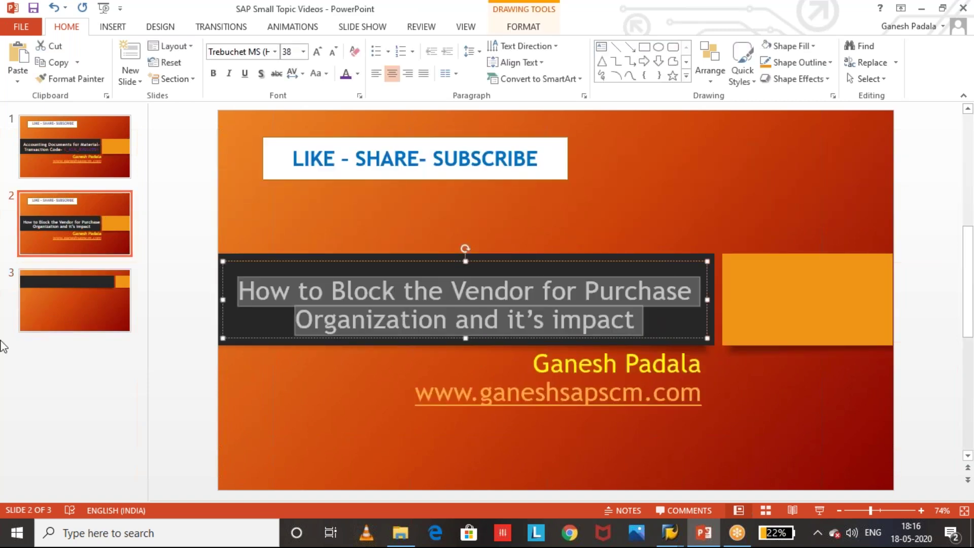
click(47, 312)
click(319, 181)
key(ctrl+v)
Enter the first bullet "Block Vendor for Purchase Organization" in the new slide's body.
click(331, 267)
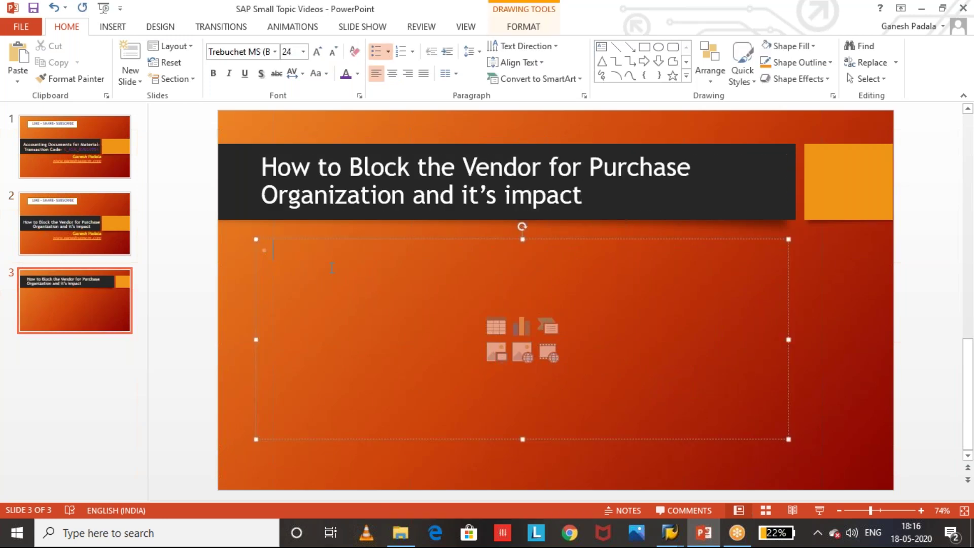
key(Caps_Lock)
text(B)
key(Caps_Lock)
text(lock)
key(Caps_Lock)
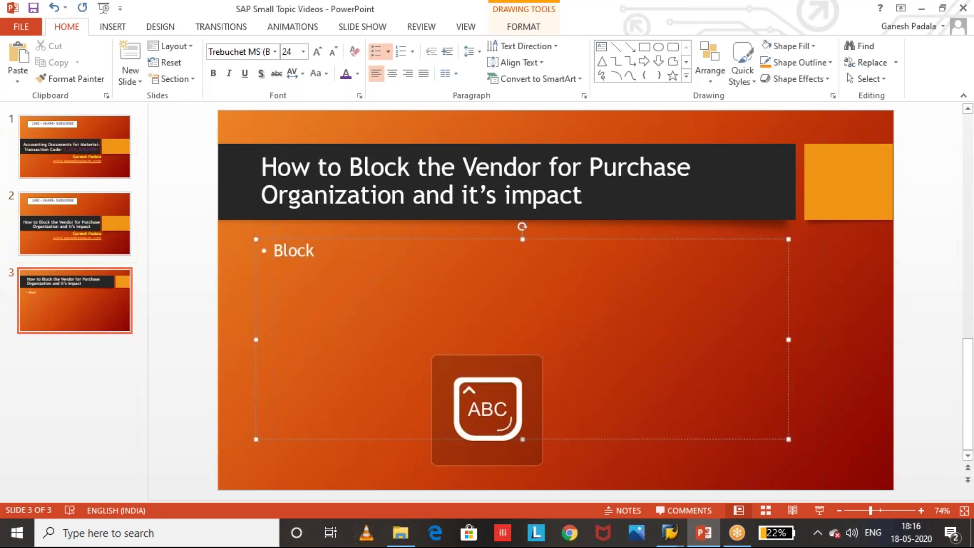
text(V)
key(Caps_Lock)
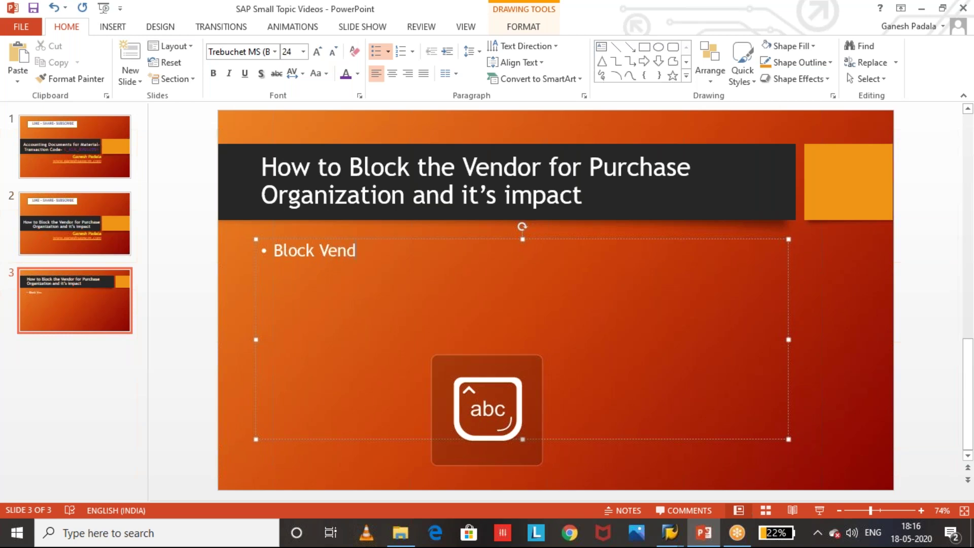
key(Caps_Lock)
text(Organization)
key(Caps_Lock)
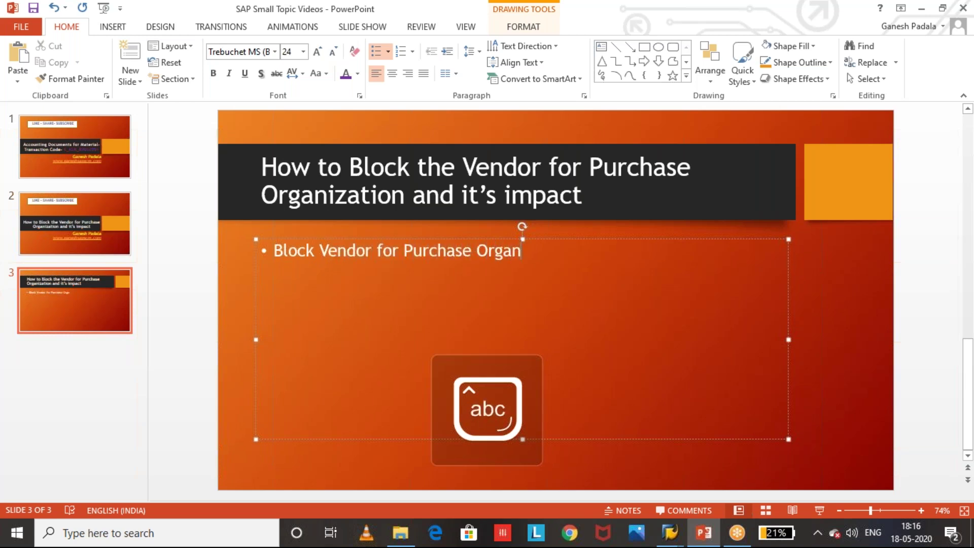